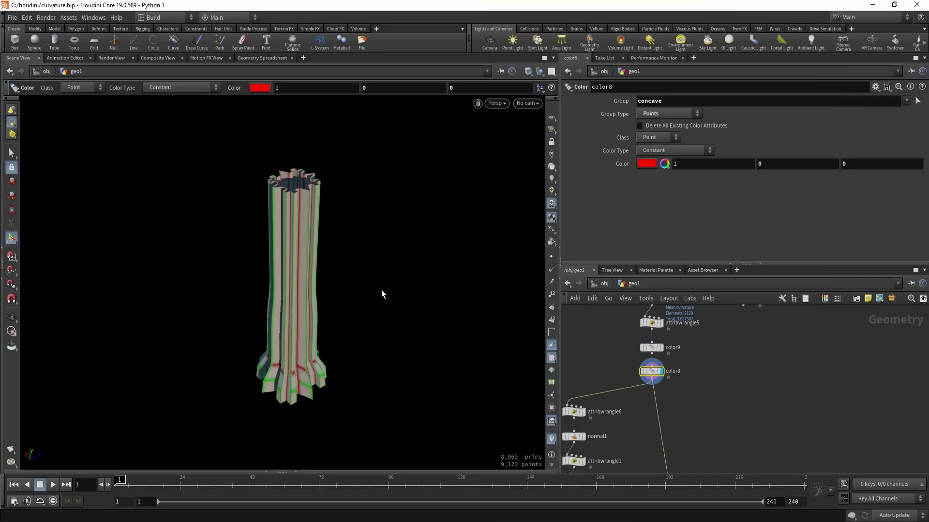
# Examine the red concave and green convex edge colouring on the fluted column from several angles.
pyautogui.press('Escape')
pyautogui.moveTo(418, 223); pyautogui.dragTo(361, 286, button='right')
pyautogui.moveTo(360, 285); pyautogui.dragTo(307, 269)
pyautogui.press('Return')
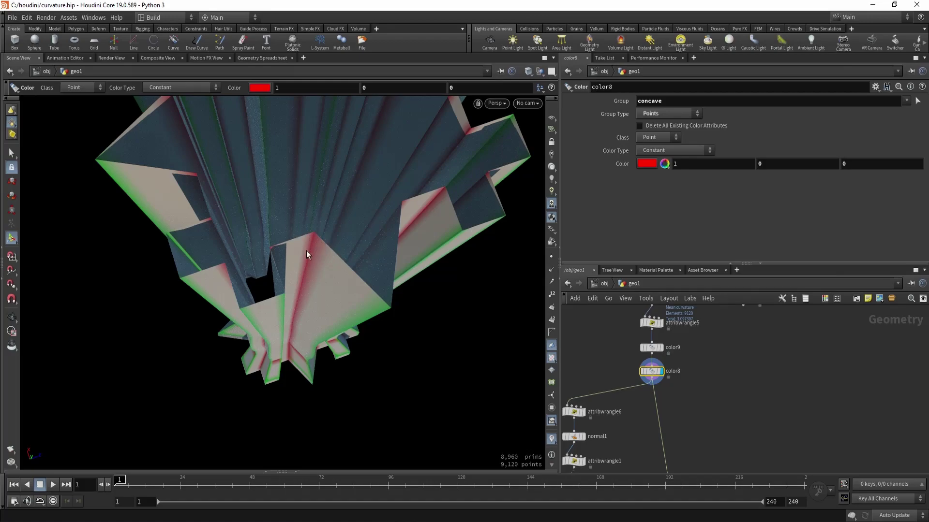
pyautogui.press('Escape')
pyautogui.moveTo(312, 260)
pyautogui.mouseDown()
pyautogui.moveTo(310, 251)
pyautogui.moveTo(301, 268)
pyautogui.mouseUp()
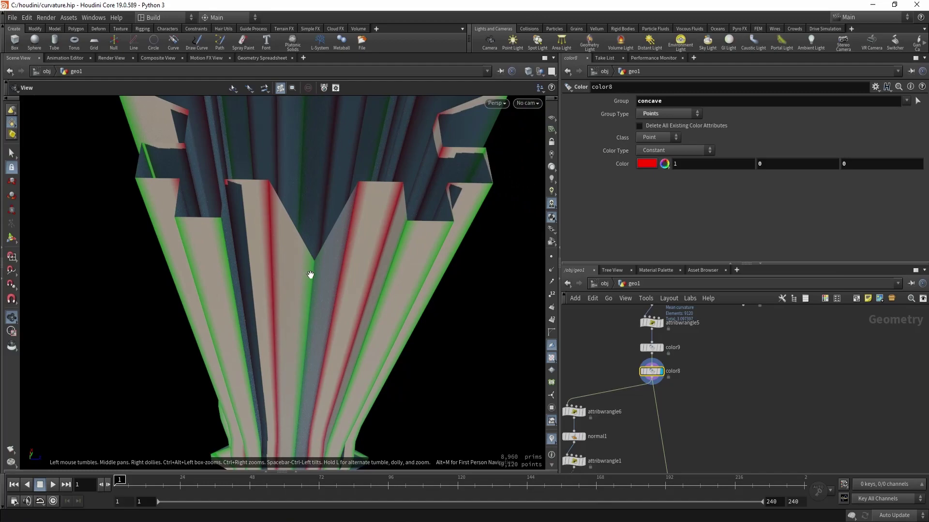
pyautogui.moveTo(310, 275); pyautogui.dragTo(302, 251, button='middle')
pyautogui.press('Return')
pyautogui.keyDown('alt'); pyautogui.moveTo(295, 240); pyautogui.dragTo(293, 254); pyautogui.keyUp('alt')
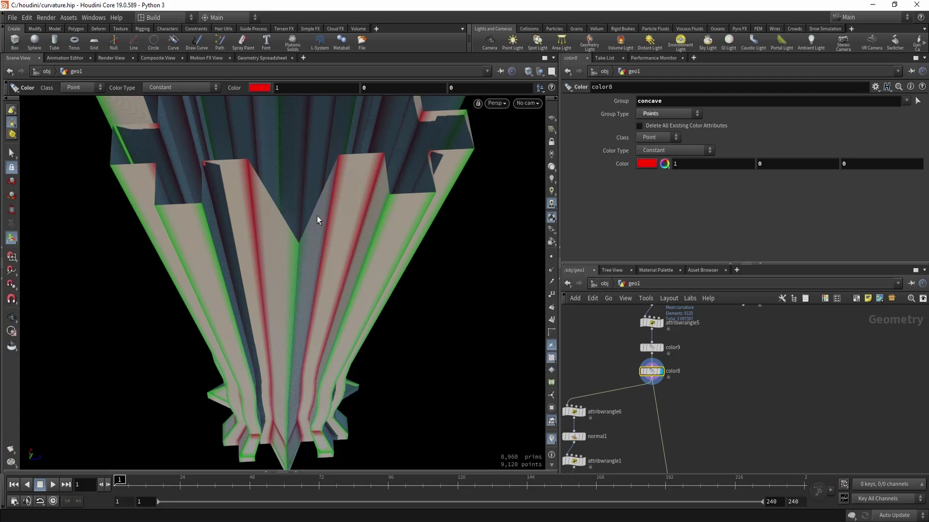
pyautogui.keyDown('alt'); pyautogui.moveTo(281, 265); pyautogui.dragTo(243, 284, button='right'); pyautogui.keyUp('alt')
pyautogui.keyDown('alt'); pyautogui.moveTo(242, 284); pyautogui.dragTo(309, 339); pyautogui.keyUp('alt')
pyautogui.keyDown('alt'); pyautogui.moveTo(309, 338); pyautogui.dragTo(276, 281, button='middle'); pyautogui.keyUp('alt')
pyautogui.moveTo(277, 281)
pyautogui.mouseDown()
pyautogui.moveTo(296, 275)
pyautogui.moveTo(270, 296)
pyautogui.mouseUp()
pyautogui.press('Return')
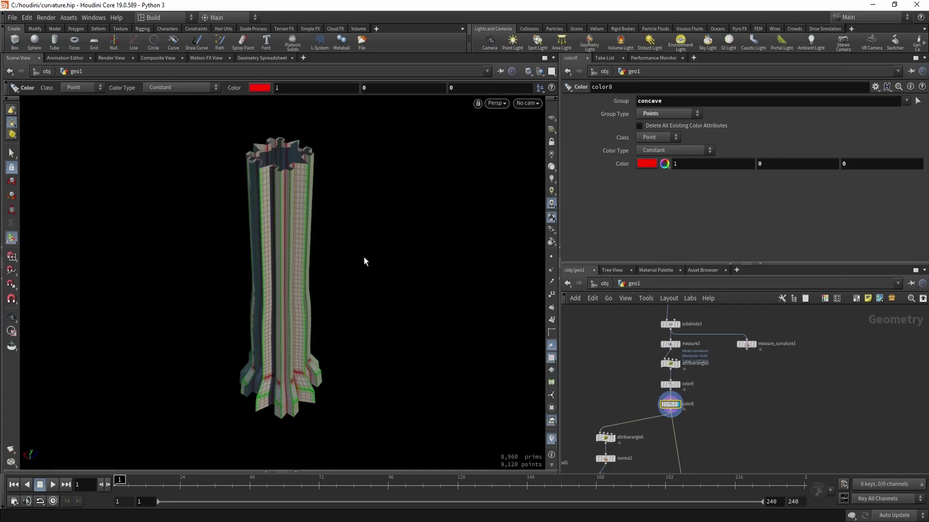
# Add a Group node, connect it to the output of OUT_geo and display its result.
pyautogui.moveTo(639, 344); pyautogui.dragTo(633, 389, button='middle')
pyautogui.moveTo(698, 347); pyautogui.dragTo(696, 379, button='middle')
pyautogui.press('Tab')
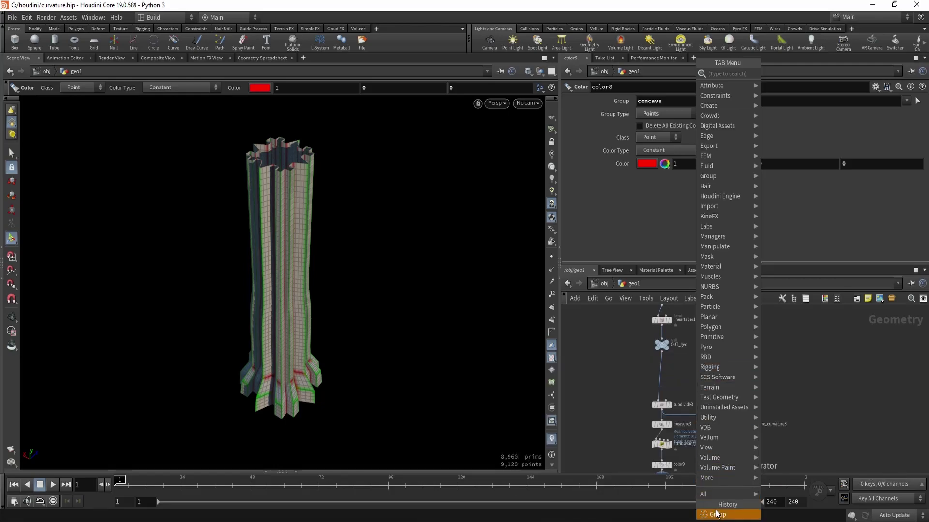
pyautogui.click(717, 515)
pyautogui.click(695, 372)
pyautogui.scroll(2, 667, 353)
pyautogui.moveTo(660, 352); pyautogui.dragTo(703, 373)
pyautogui.click(722, 382)
pyautogui.scroll(1, 698, 408)
# Disable the base group, set the group type to Edges and include edges by minimum edge angle.
pyautogui.click(640, 142)
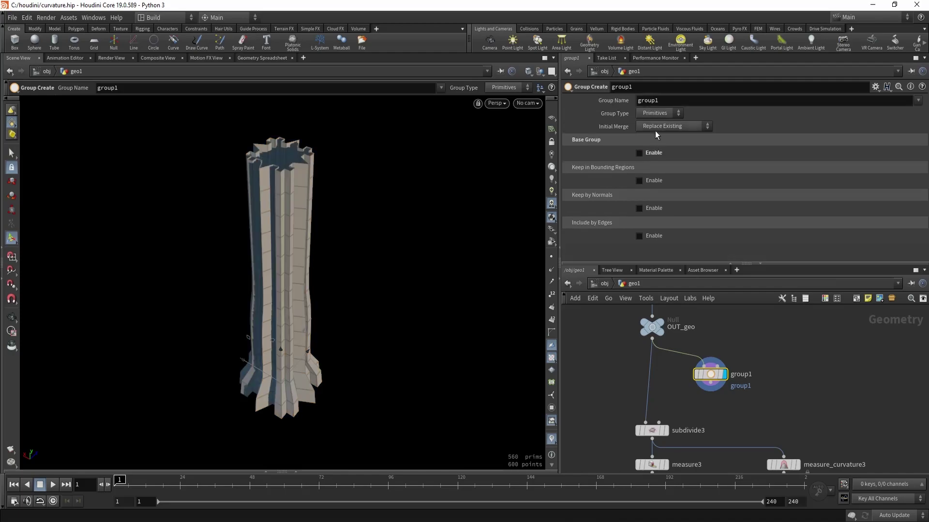
pyautogui.click(660, 113)
pyautogui.click(662, 141)
pyautogui.click(639, 236)
pyautogui.scroll(-3, 624, 227)
pyautogui.click(574, 182)
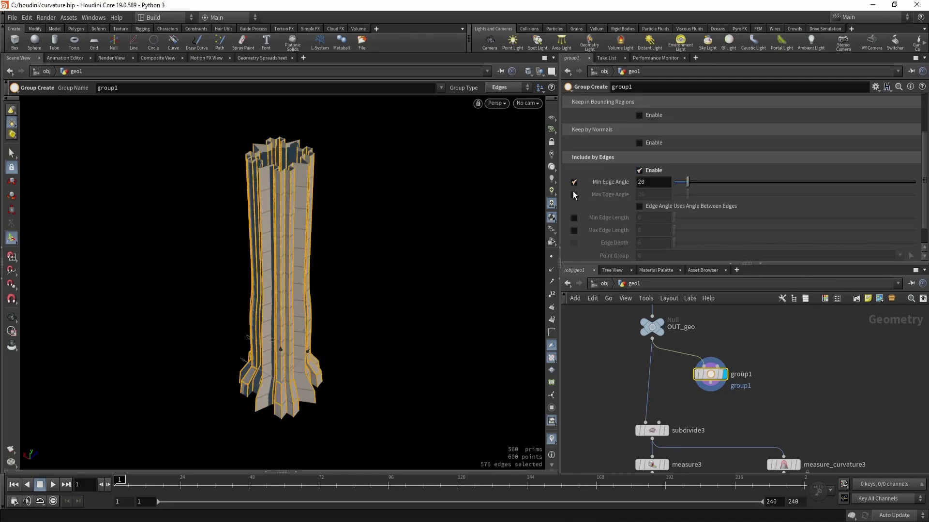
# Switch the viewport to lighting without shadows and inspect the grouped edges near the column's upper rim.
pyautogui.press('Escape')
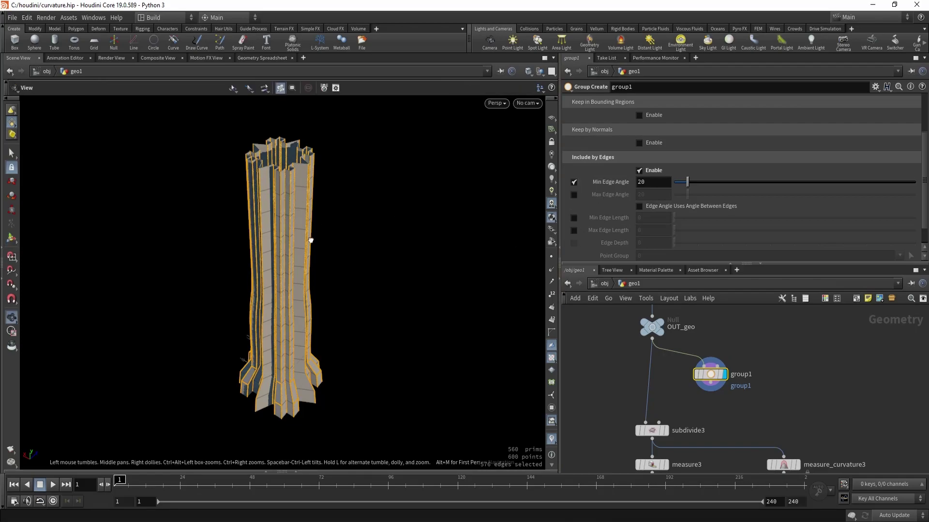
pyautogui.scroll(6, 282, 178)
pyautogui.moveTo(365, 215); pyautogui.dragTo(330, 212, button='middle')
pyautogui.scroll(2, 330, 211)
pyautogui.moveTo(329, 211); pyautogui.dragTo(330, 177)
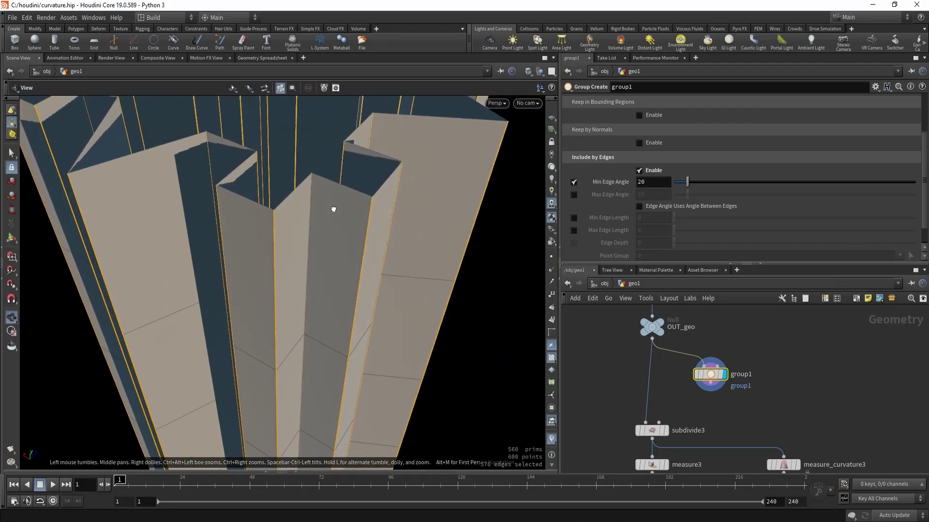
pyautogui.click(552, 191)
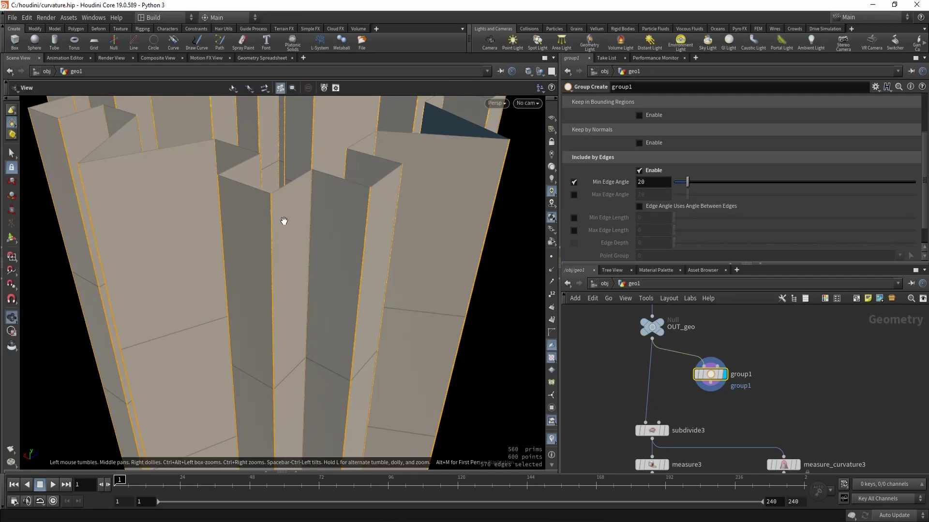
pyautogui.moveTo(284, 221)
pyautogui.keyDown('alt'); pyautogui.mouseDown()
pyautogui.moveTo(316, 213)
pyautogui.moveTo(280, 221)
pyautogui.mouseUp(); pyautogui.keyUp('alt')
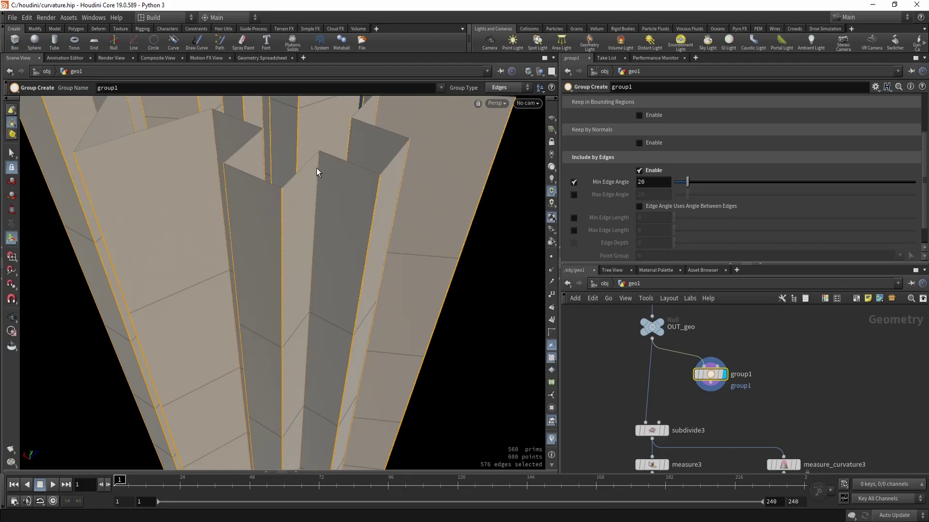
pyautogui.moveTo(342, 176); pyautogui.dragTo(332, 181)
# Raise the edge group's minimum edge angle to 83.9 and check the selected edges around the rim.
pyautogui.moveTo(681, 180); pyautogui.dragTo(720, 179)
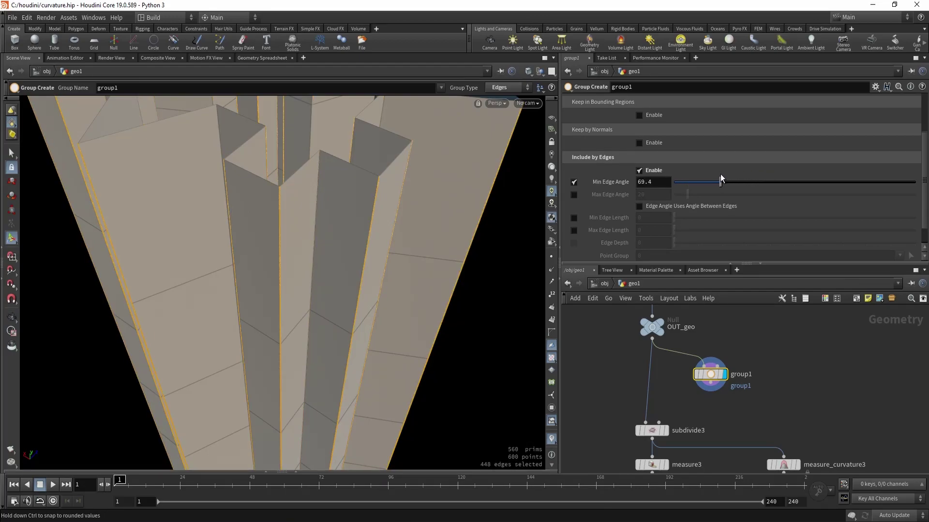
pyautogui.keyDown('alt'); pyautogui.moveTo(292, 175); pyautogui.dragTo(321, 225, button='middle'); pyautogui.keyUp('alt')
pyautogui.moveTo(320, 225); pyautogui.dragTo(319, 244)
pyautogui.press('Return')
pyautogui.moveTo(730, 180)
pyautogui.mouseDown()
pyautogui.moveTo(797, 177)
pyautogui.moveTo(722, 179)
pyautogui.moveTo(767, 179)
pyautogui.moveTo(730, 181)
pyautogui.mouseUp()
pyautogui.moveTo(347, 240); pyautogui.dragTo(395, 261)
pyautogui.press('Escape')
pyautogui.press('Return')
# Enable a maximum edge angle of 123.6 for the group and check which edges are selected.
pyautogui.click(574, 195)
pyautogui.moveTo(688, 194); pyautogui.dragTo(758, 194)
pyautogui.press('Escape')
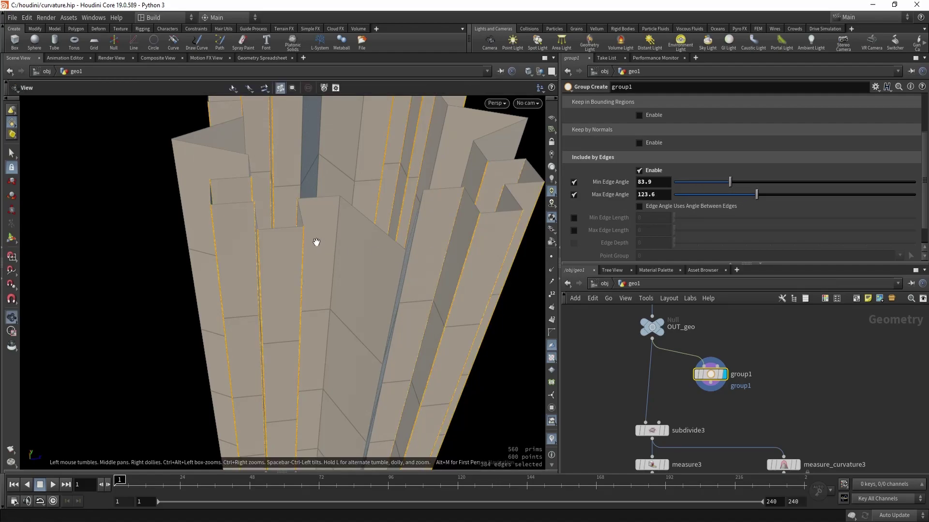
pyautogui.moveTo(315, 243)
pyautogui.mouseDown()
pyautogui.moveTo(309, 272)
pyautogui.moveTo(302, 265)
pyautogui.moveTo(327, 229)
pyautogui.mouseUp()
pyautogui.press('w')
pyautogui.press('w')
pyautogui.keyDown('alt'); pyautogui.moveTo(326, 229); pyautogui.dragTo(272, 265, button='right'); pyautogui.keyUp('alt')
pyautogui.keyDown('alt'); pyautogui.moveTo(272, 265); pyautogui.dragTo(280, 236, button='middle'); pyautogui.keyUp('alt')
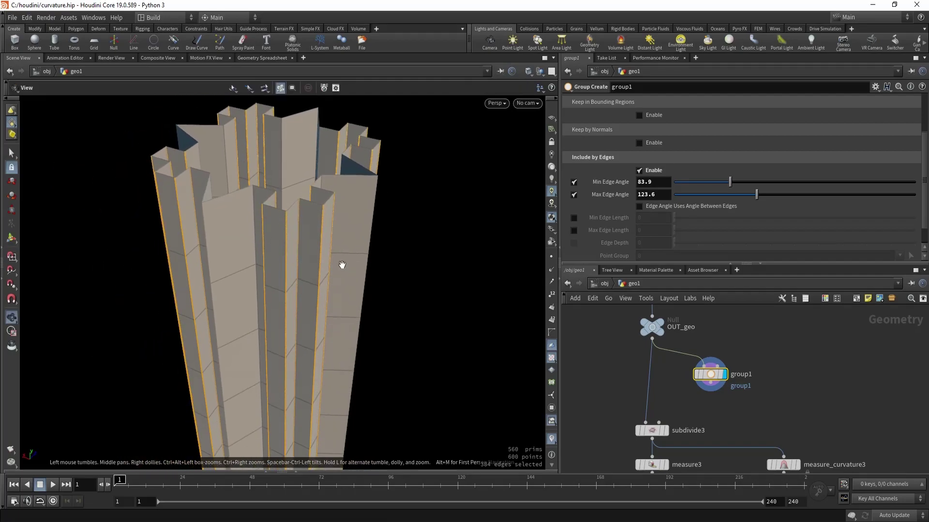
# Make the edge angle use the angle between edges and set its range from 41.9 to 53.5.
pyautogui.click(640, 206)
pyautogui.press('Escape')
pyautogui.moveTo(280, 245); pyautogui.dragTo(275, 244)
pyautogui.moveTo(728, 182); pyautogui.dragTo(710, 196)
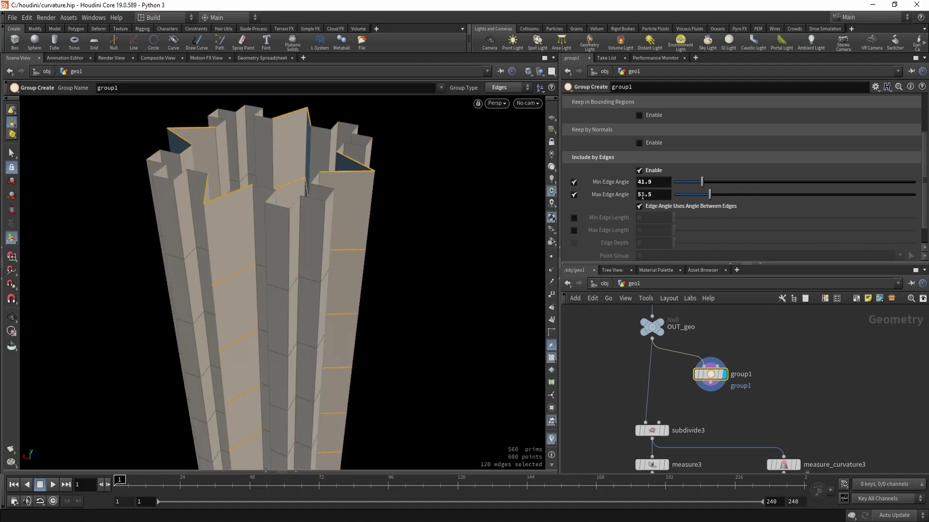
# Disable the maximum edge angle and set the minimum edge angle to 119.3.
pyautogui.click(574, 195)
pyautogui.keyDown('alt'); pyautogui.moveTo(389, 247); pyautogui.dragTo(382, 252); pyautogui.keyUp('alt')
pyautogui.press('Return')
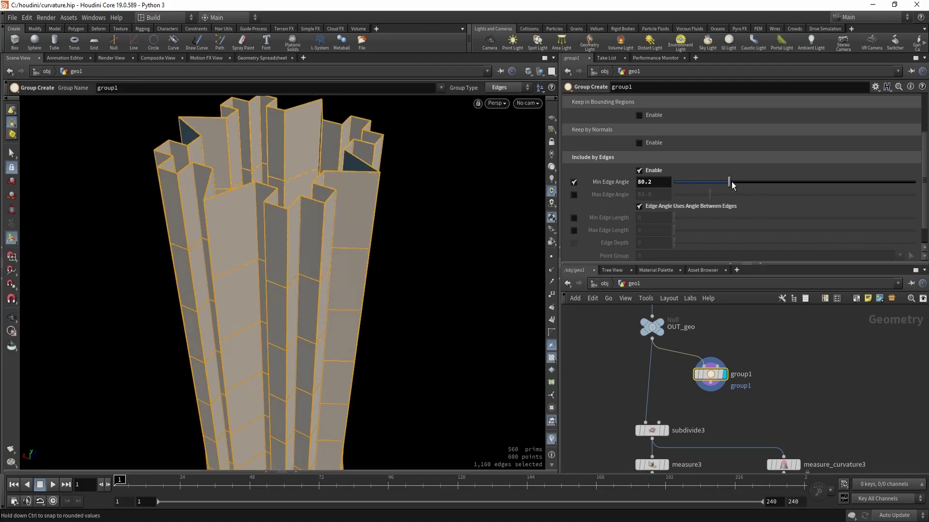
pyautogui.moveTo(733, 186); pyautogui.dragTo(753, 184)
pyautogui.press('Escape')
pyautogui.moveTo(377, 225); pyautogui.dragTo(353, 234)
pyautogui.press('Return')
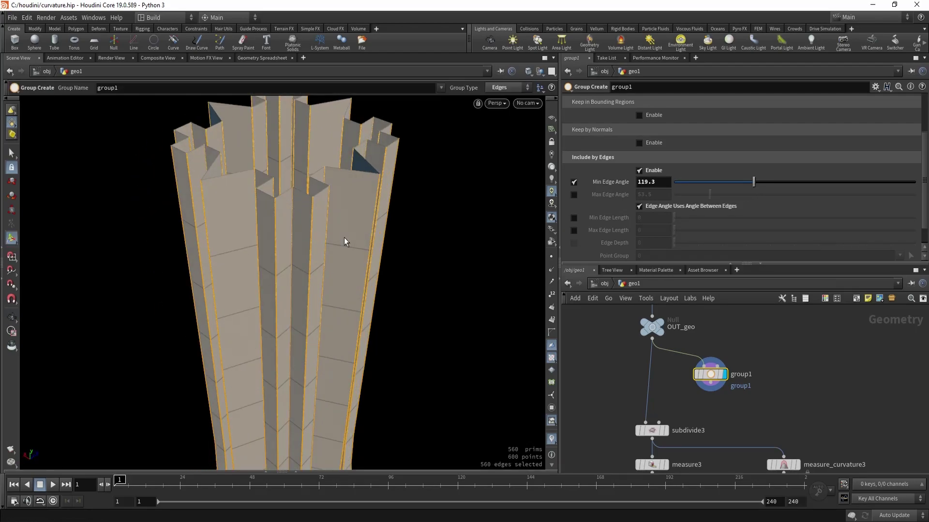
# Bypass the group1 node and display the result of measure_curvature3.
pyautogui.press('b')
pyautogui.scroll(-4, 711, 374)
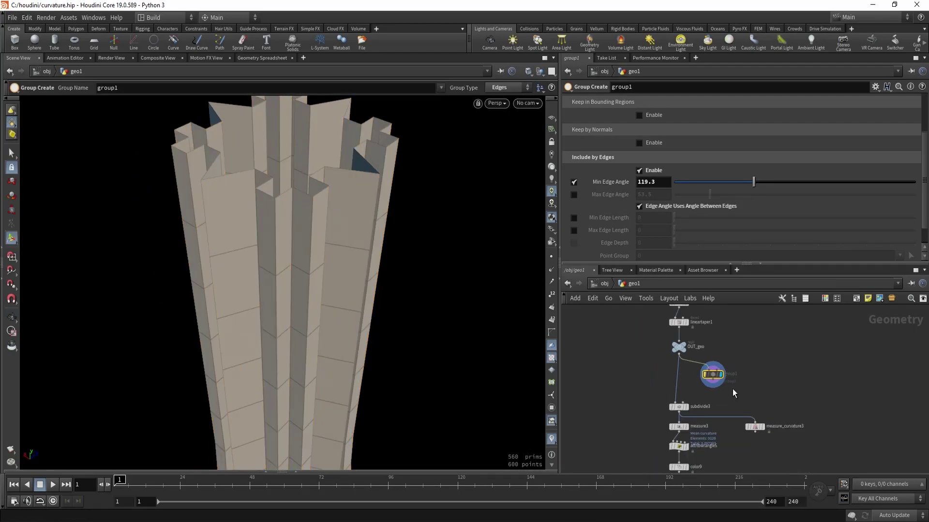
pyautogui.moveTo(760, 427); pyautogui.dragTo(749, 389, button='middle')
pyautogui.scroll(3, 732, 380)
pyautogui.moveTo(749, 358); pyautogui.dragTo(749, 372, button='middle')
pyautogui.scroll(1, 749, 372)
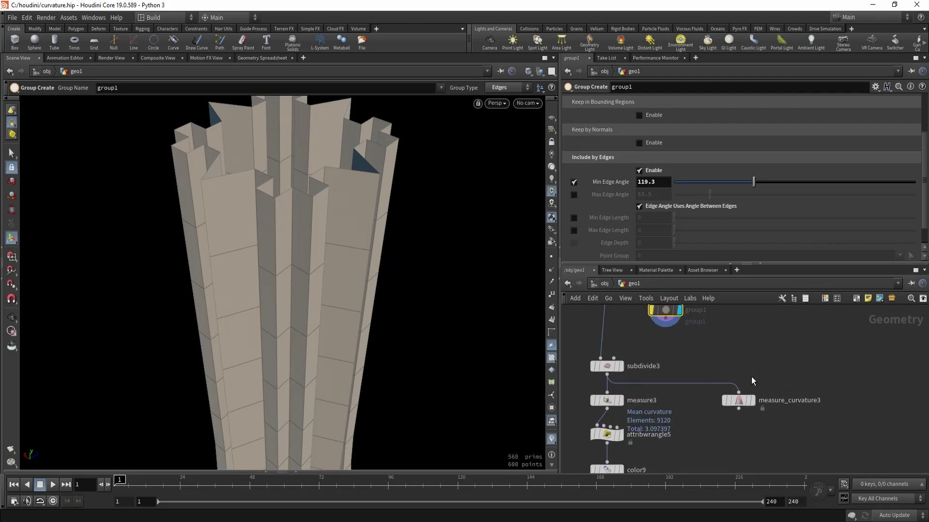
pyautogui.click(751, 396)
# Examine the column's curvature colours and the convex and concave adjustment settings of measure_curvature3.
pyautogui.scroll(-5, 337, 266)
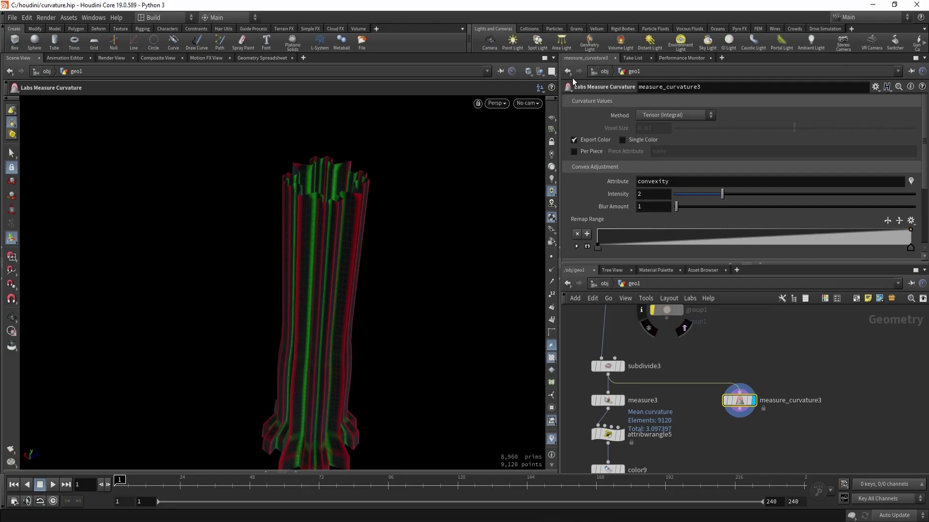
pyautogui.moveTo(426, 192); pyautogui.dragTo(394, 162, button='middle')
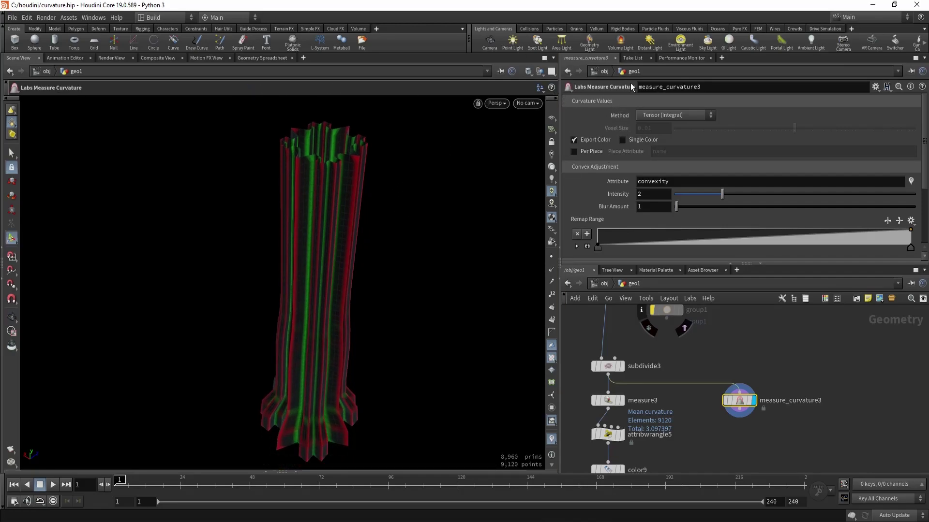
pyautogui.press('Escape')
pyautogui.scroll(6, 296, 228)
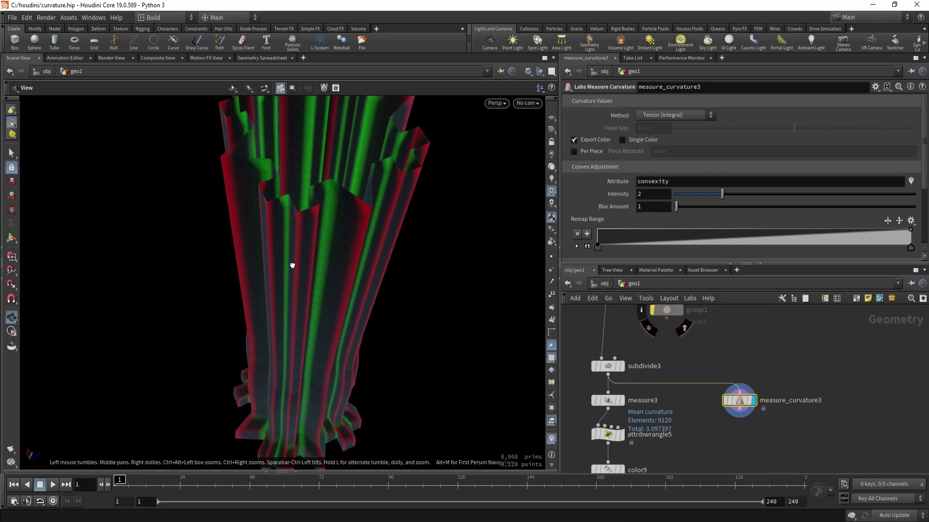
pyautogui.moveTo(292, 265); pyautogui.dragTo(317, 267)
pyautogui.scroll(-4, 303, 194)
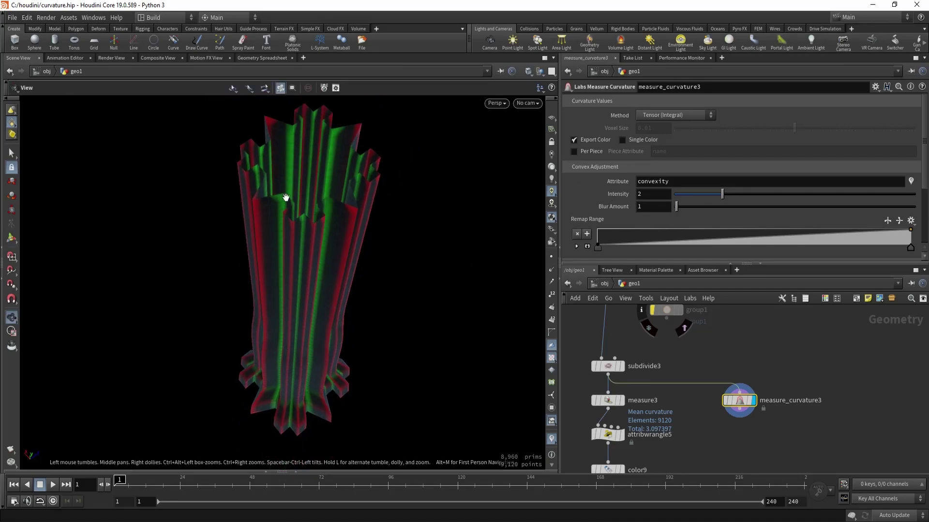
pyautogui.moveTo(304, 194)
pyautogui.mouseDown()
pyautogui.moveTo(392, 157)
pyautogui.moveTo(317, 189)
pyautogui.moveTo(286, 189)
pyautogui.moveTo(295, 183)
pyautogui.moveTo(297, 208)
pyautogui.mouseUp()
pyautogui.press('Return')
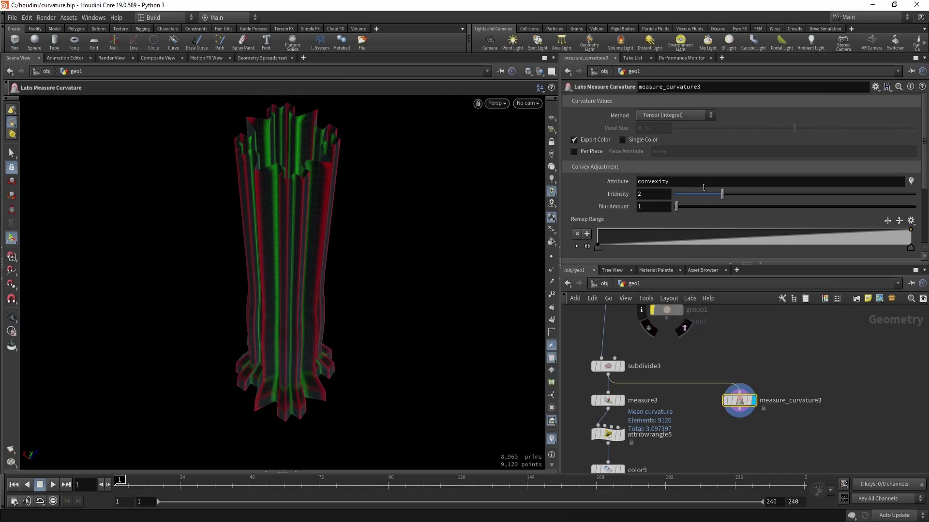
pyautogui.scroll(-3, 688, 192)
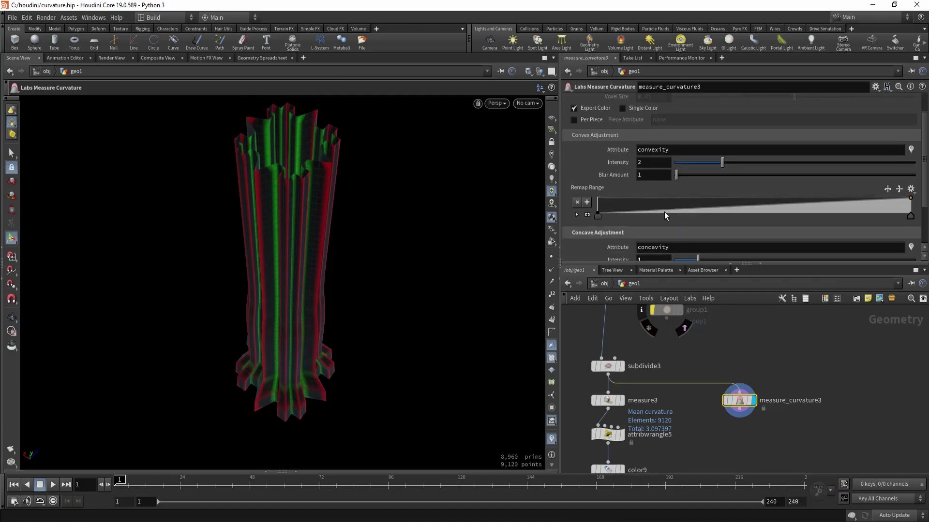
pyautogui.scroll(-2, 640, 219)
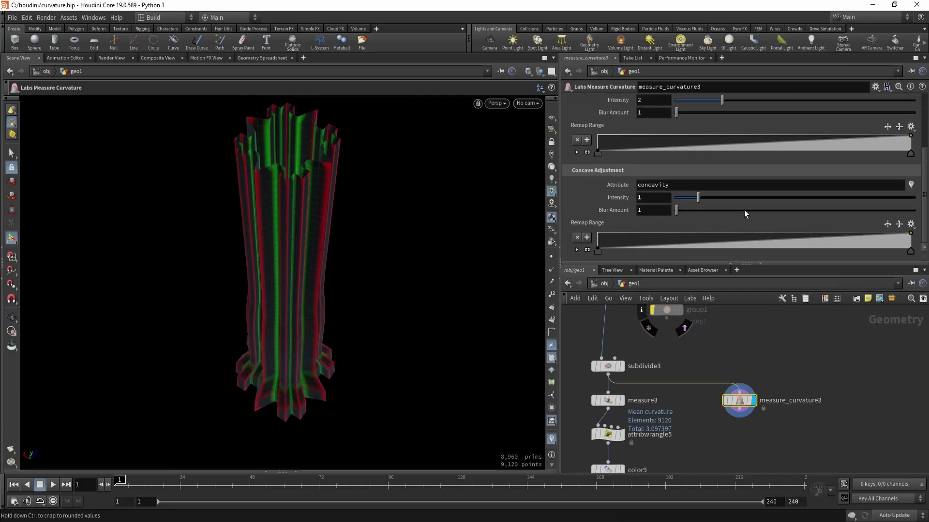
pyautogui.scroll(5, 606, 201)
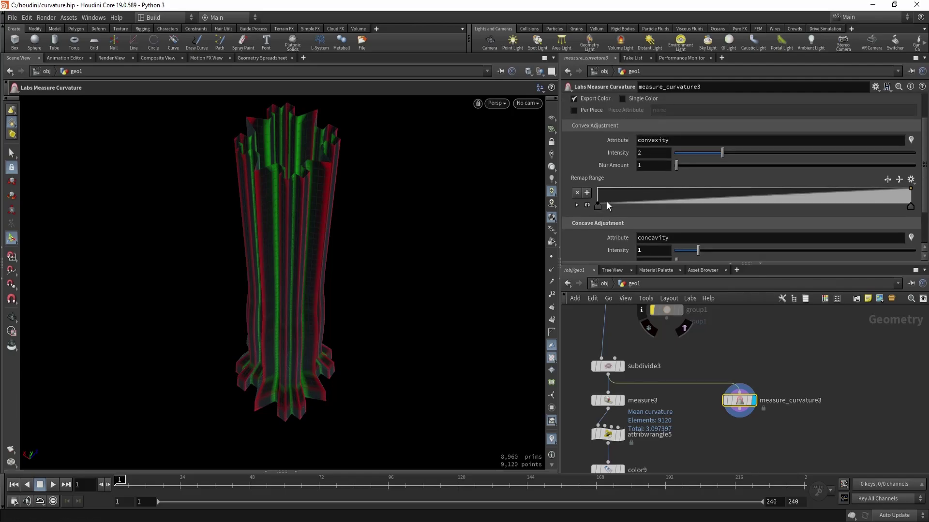
pyautogui.press('Escape')
pyautogui.moveTo(306, 199); pyautogui.dragTo(316, 184)
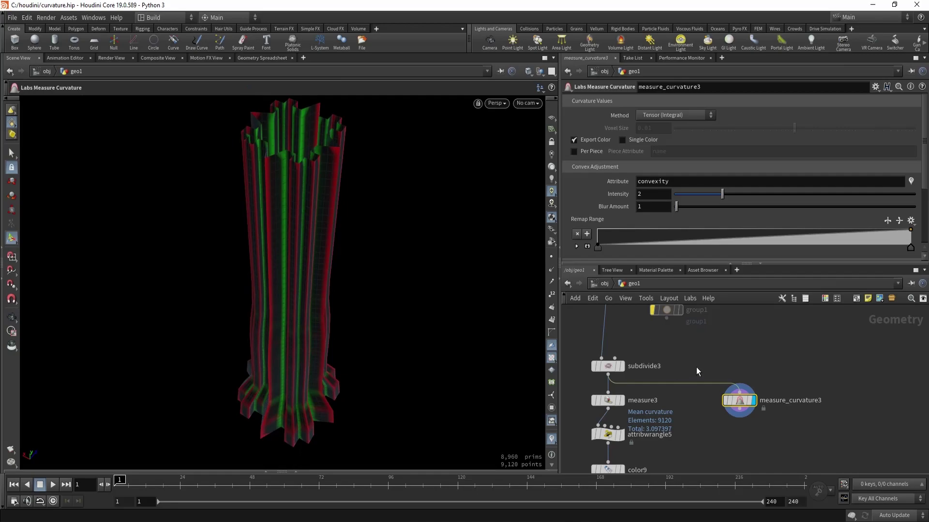
# Display the mean curvature from measure3 and show the VEX code of attribwrangle5.
pyautogui.moveTo(697, 366); pyautogui.dragTo(762, 354, button='middle')
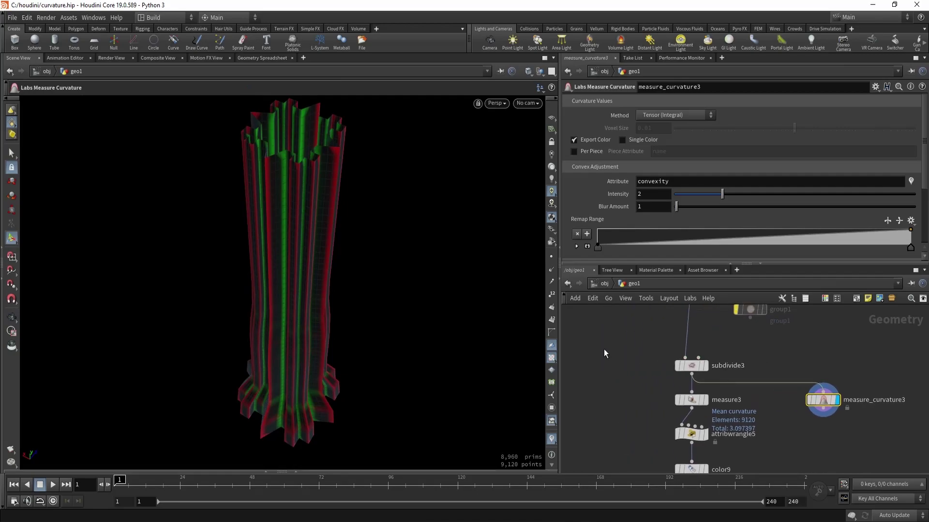
pyautogui.click(694, 402)
pyautogui.moveTo(645, 421); pyautogui.dragTo(631, 373, button='middle')
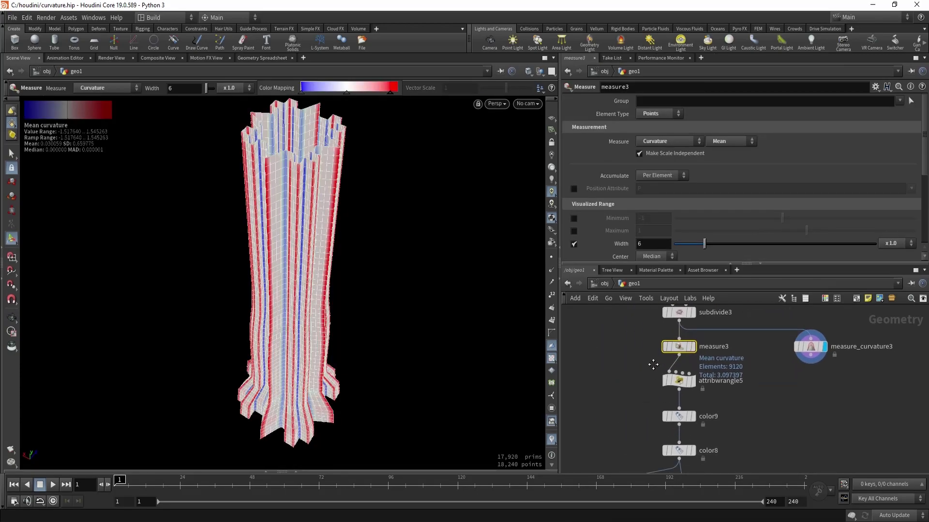
pyautogui.click(678, 386)
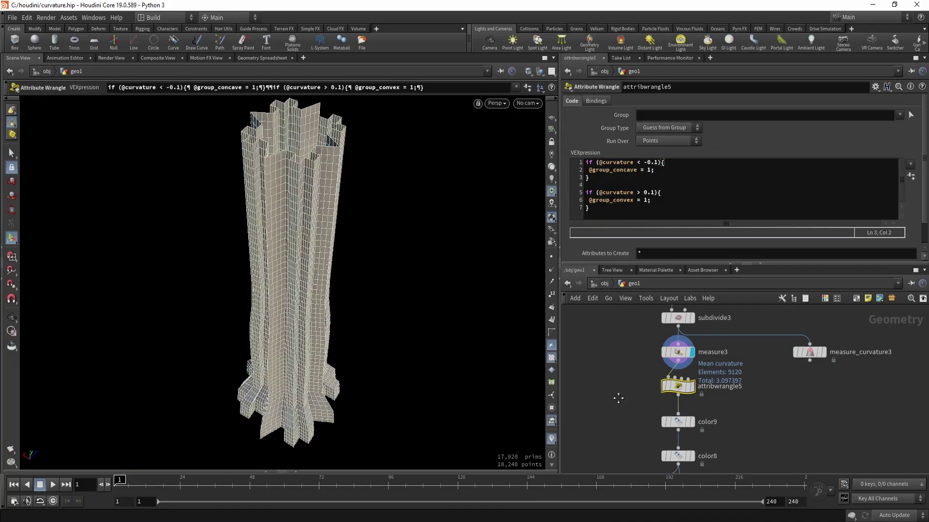
# Display the result of subdivide3 and bring the column's upper rim into close view.
pyautogui.moveTo(621, 412); pyautogui.dragTo(607, 439, button='middle')
pyautogui.click(691, 349)
pyautogui.press('Escape')
pyautogui.scroll(-1, 293, 252)
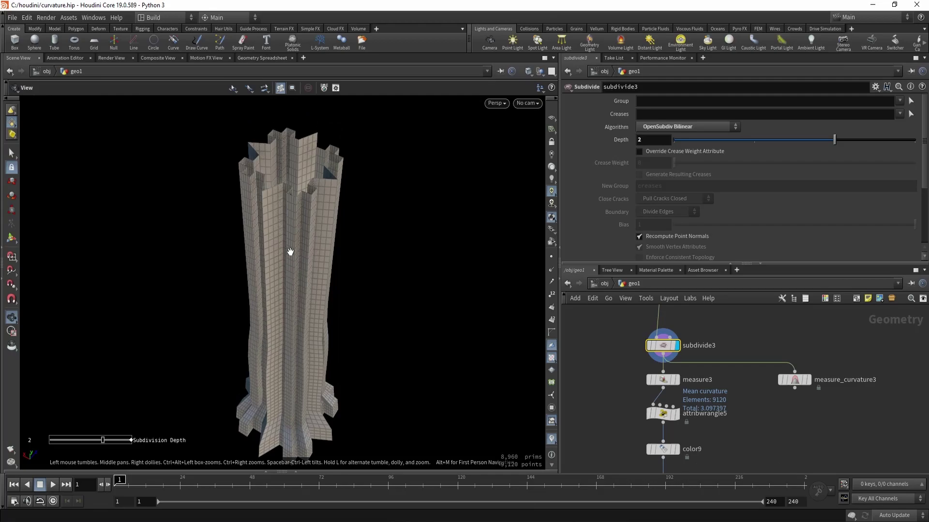
pyautogui.scroll(1, 293, 251)
pyautogui.moveTo(292, 251); pyautogui.dragTo(313, 183)
pyautogui.scroll(2, 336, 242)
# Bypass and re-enable subdivide3 to compare the column mesh with and without subdivision.
pyautogui.click(650, 345)
pyautogui.scroll(3, 384, 243)
pyautogui.press('Return')
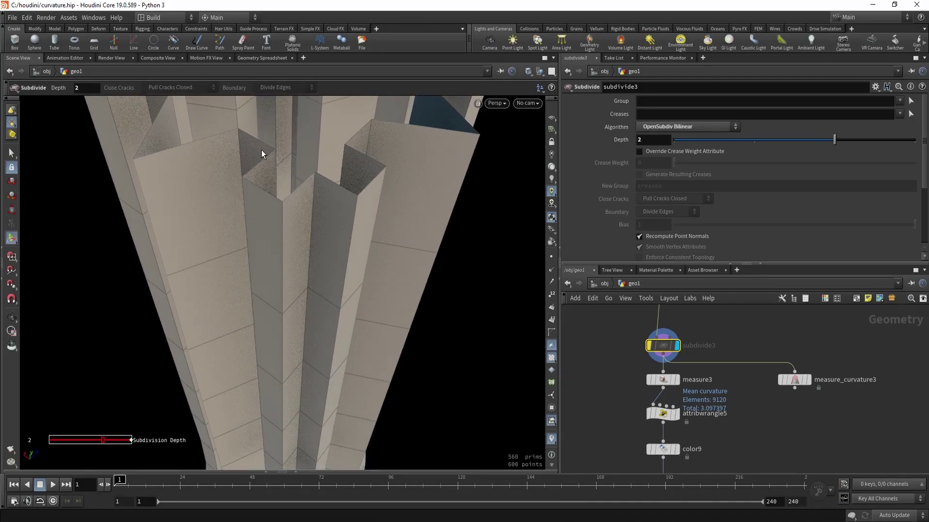
pyautogui.click(650, 345)
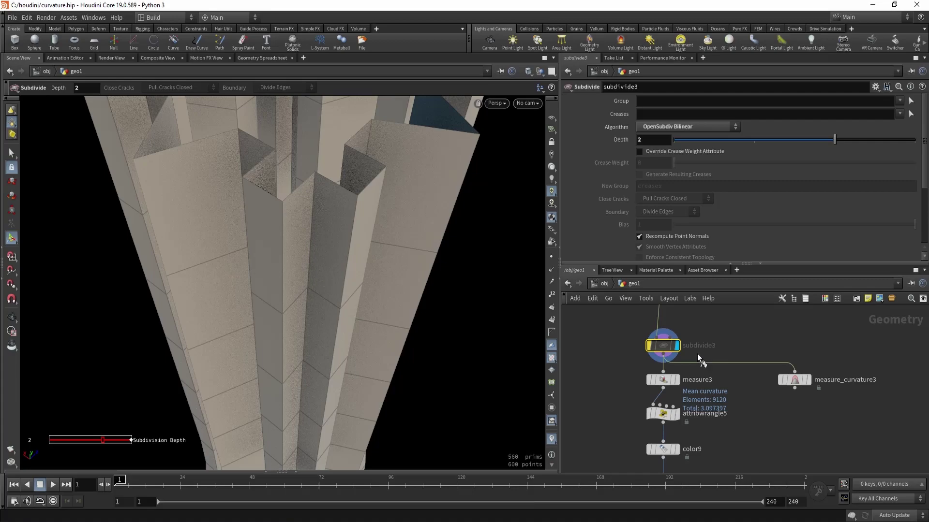
# Try Houdini Catmull-Clark as the subdivide3 algorithm and return it to OpenSubdiv Bilinear.
pyautogui.click(669, 127)
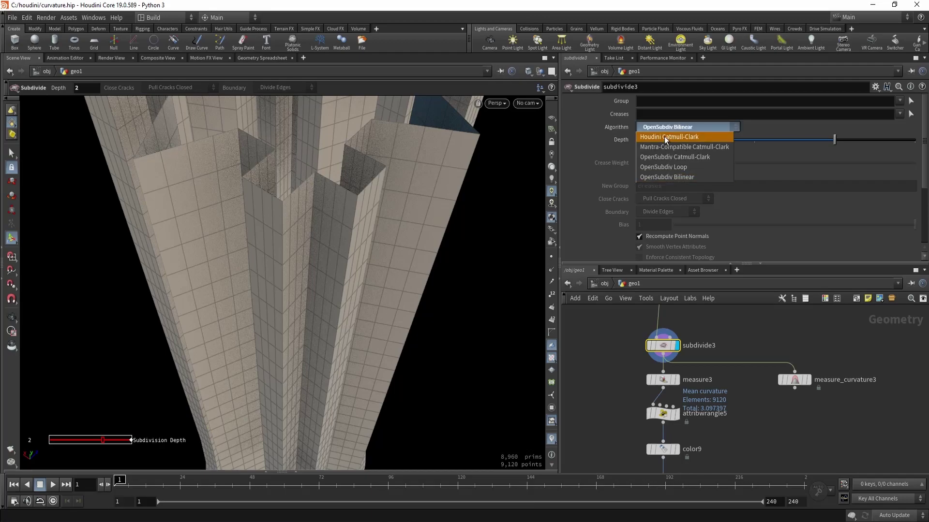
pyautogui.click(663, 136)
pyautogui.moveTo(275, 211); pyautogui.dragTo(349, 199)
pyautogui.click(668, 127)
pyautogui.click(661, 172)
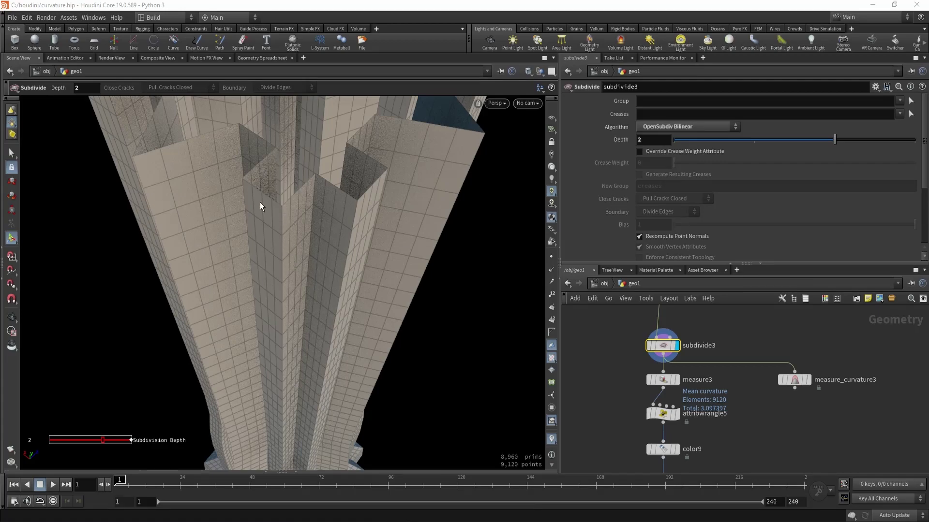
# Display the measure3 mean curvature on the column and show its colour mapping and output attribute settings.
pyautogui.moveTo(260, 209); pyautogui.dragTo(324, 244)
pyautogui.click(676, 380)
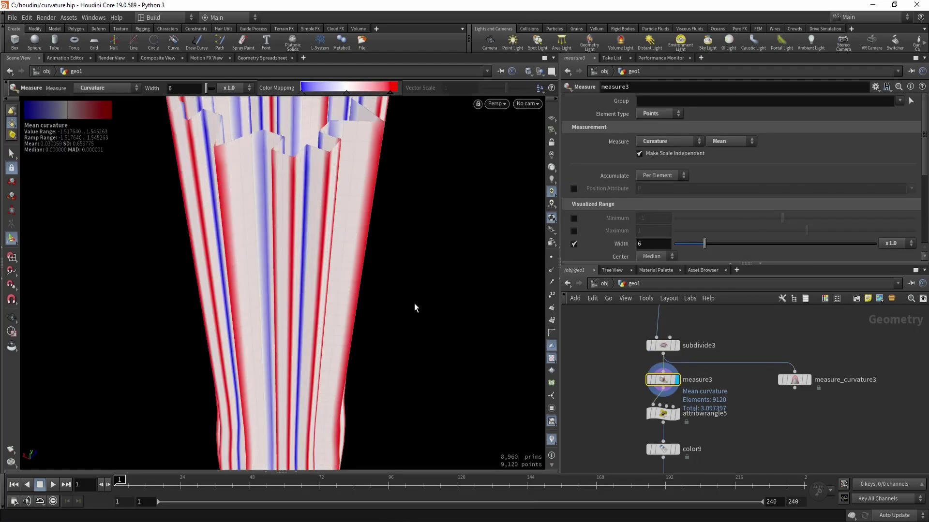
pyautogui.press('space')
pyautogui.moveTo(390, 278); pyautogui.dragTo(348, 239)
pyautogui.press('Return')
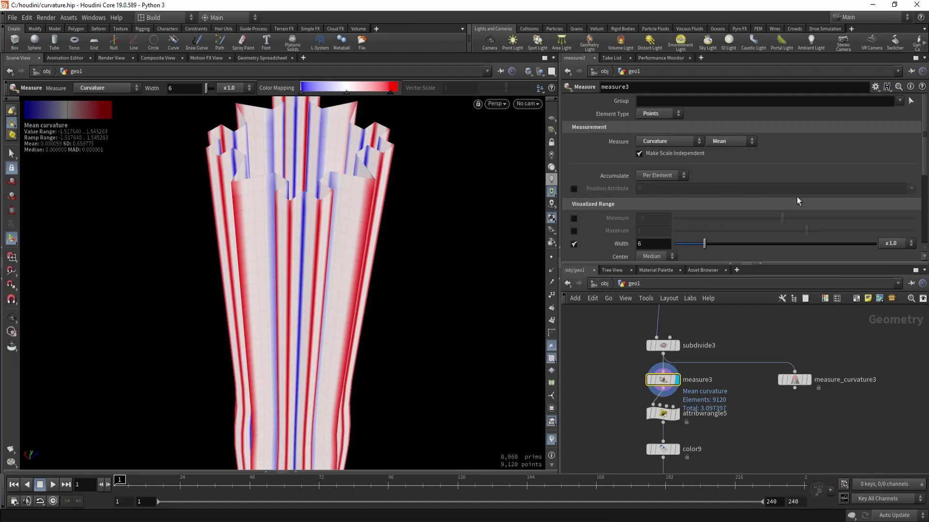
pyautogui.scroll(-3, 796, 196)
pyautogui.scroll(-2, 748, 225)
pyautogui.scroll(-2, 745, 216)
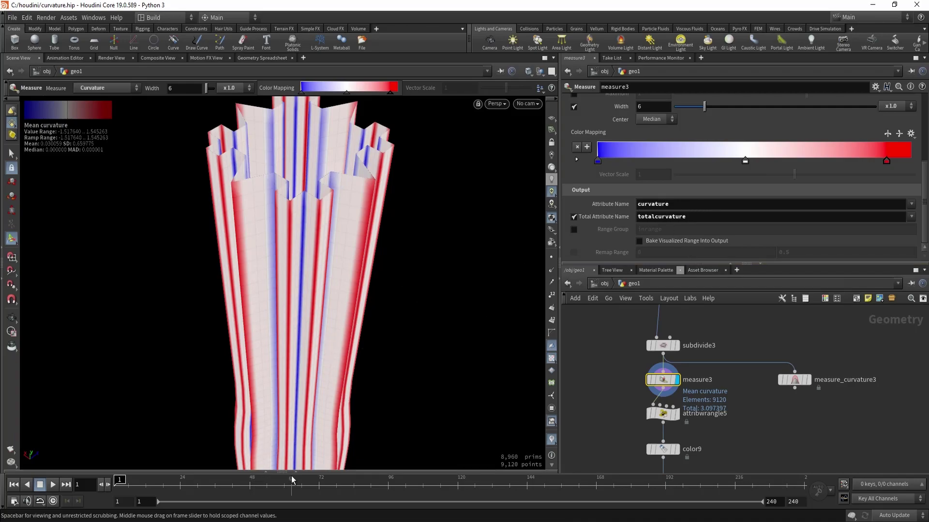
# Open the geometry spreadsheet, sort measure3's points by curvature to compare the highest and lowest values, and collapse the spreadsheet.
pyautogui.click(265, 472)
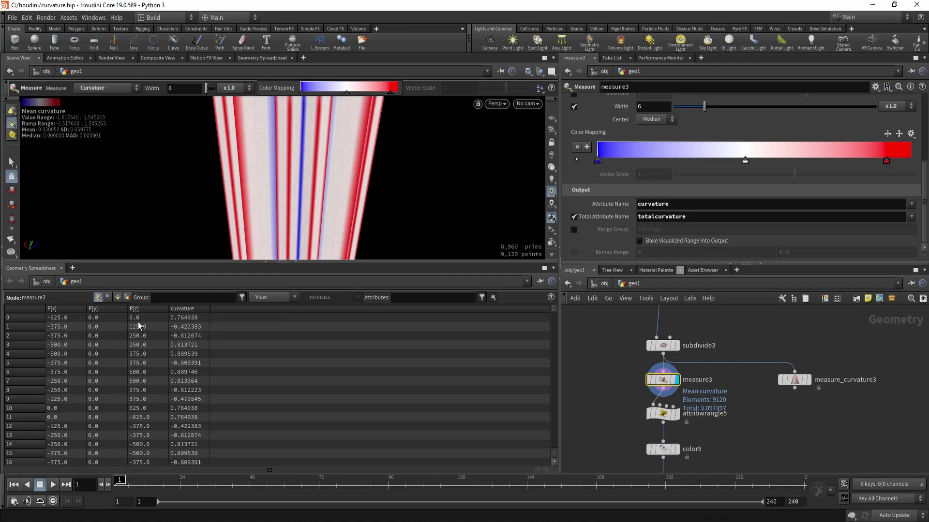
pyautogui.click(189, 309)
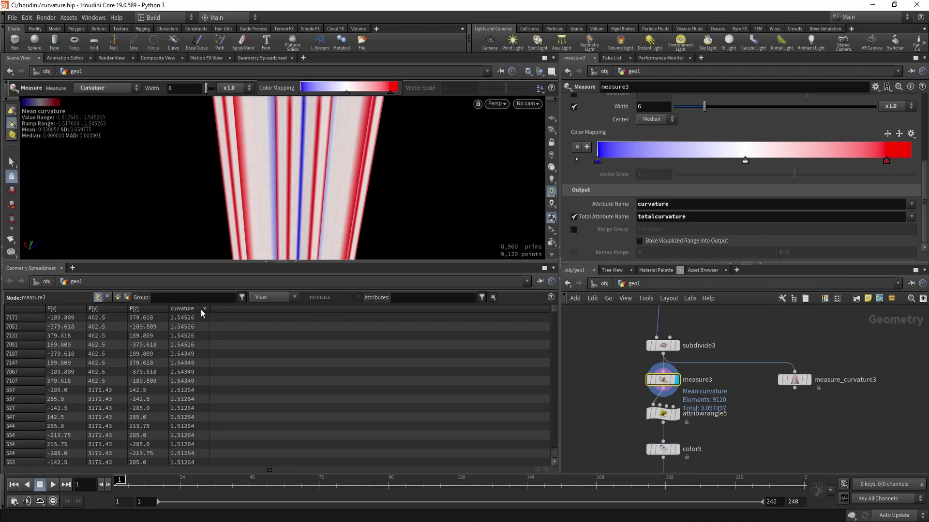
pyautogui.click(202, 309)
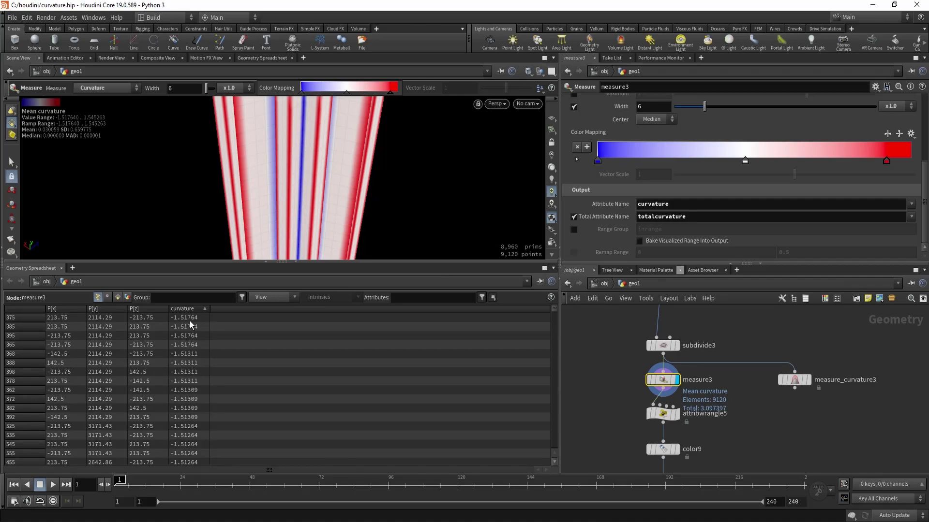
pyautogui.click(196, 310)
pyautogui.click(199, 308)
pyautogui.click(201, 310)
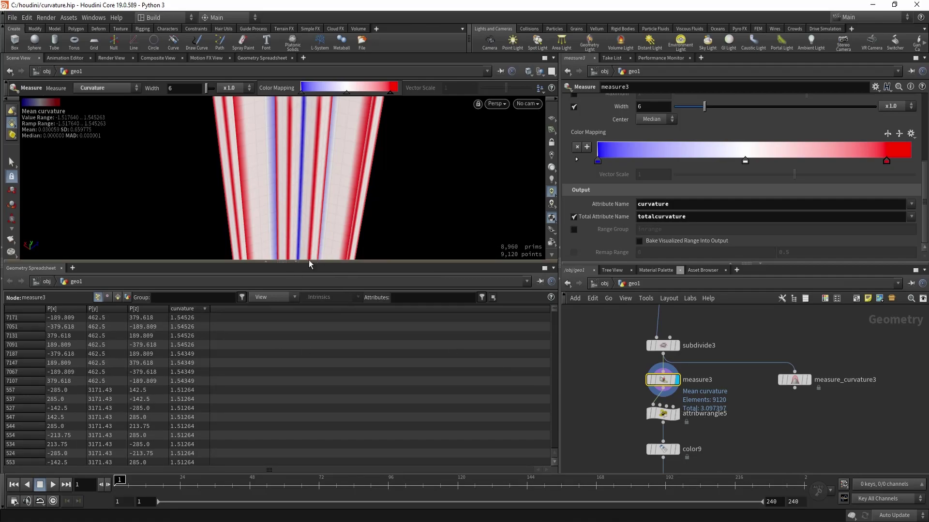
pyautogui.click(293, 265)
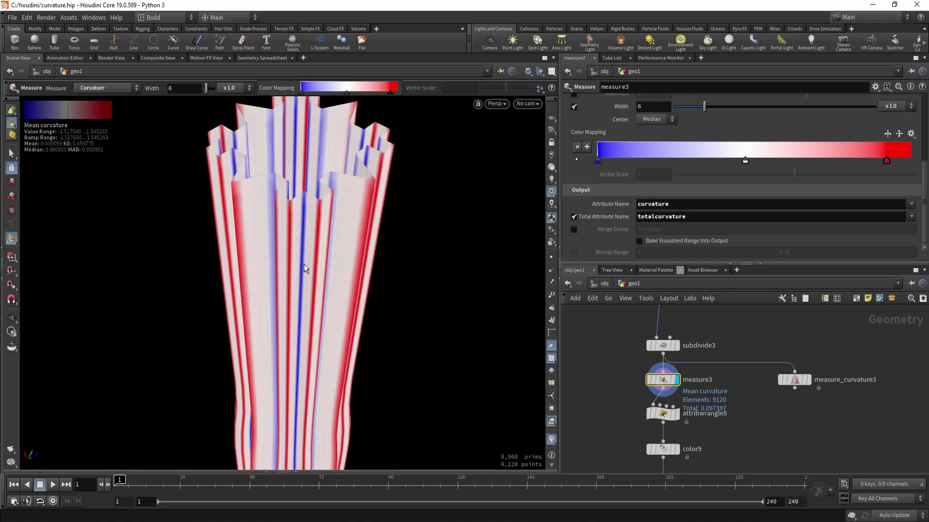
# View the whole column, display attribwrangle5, and highlight the code block that assigns points to the concave group.
pyautogui.moveTo(311, 267); pyautogui.dragTo(241, 278, button='right')
pyautogui.moveTo(240, 278); pyautogui.dragTo(318, 260)
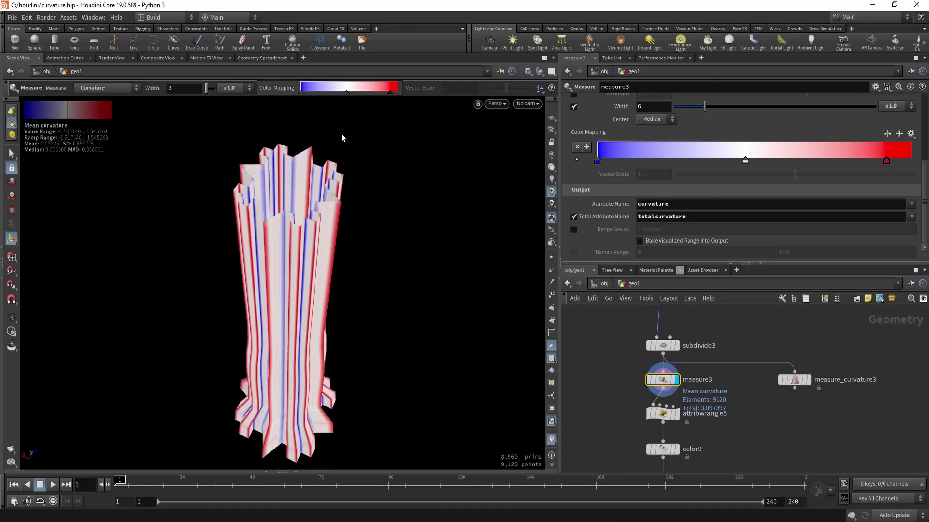
pyautogui.click(674, 414)
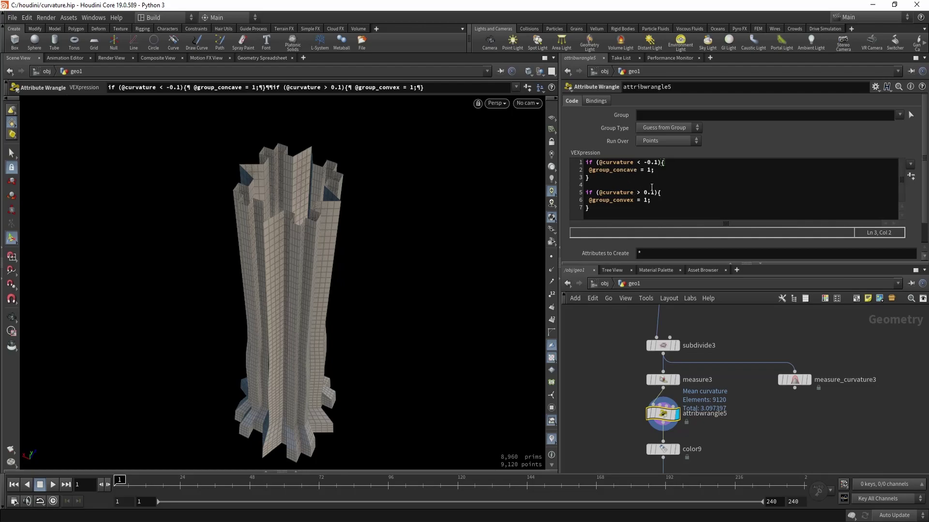
pyautogui.moveTo(608, 179); pyautogui.dragTo(563, 159)
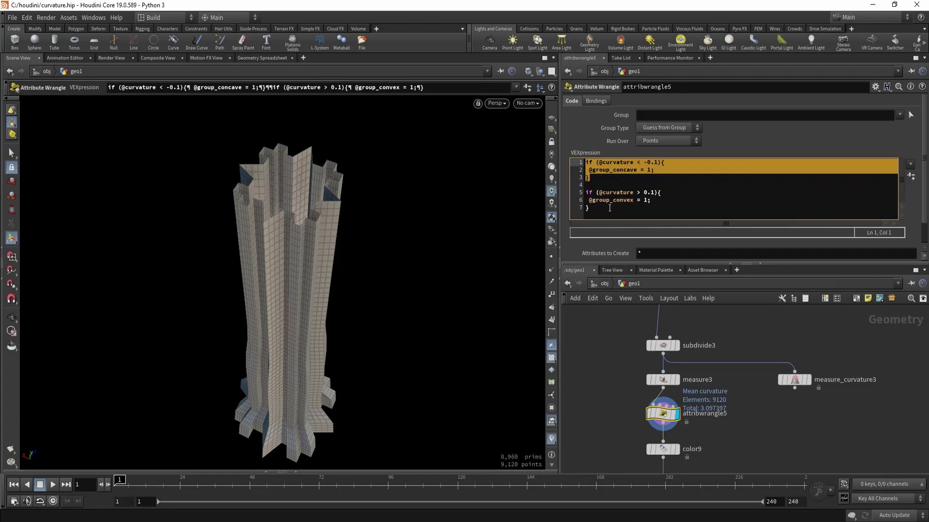
pyautogui.click(593, 163)
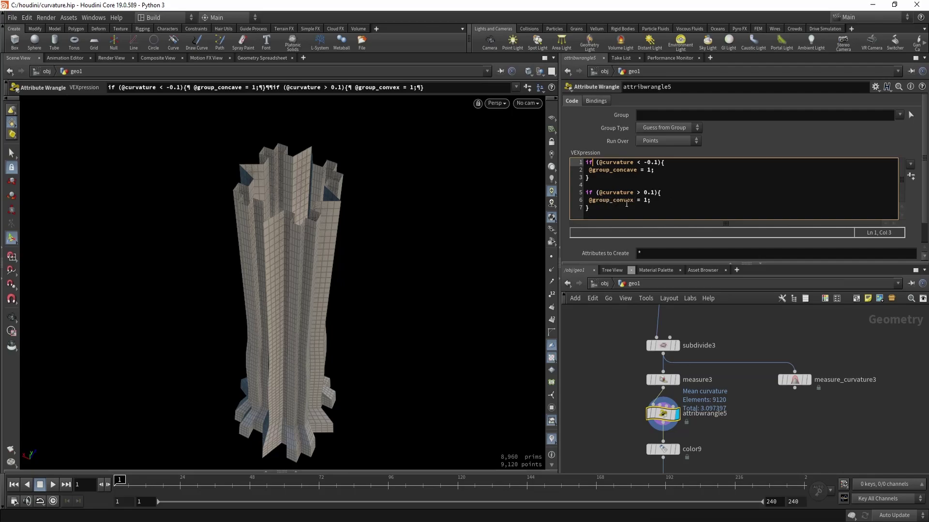
# Display color9 and examine the green colouring of the convex point group on the column.
pyautogui.scroll(-4, 600, 426)
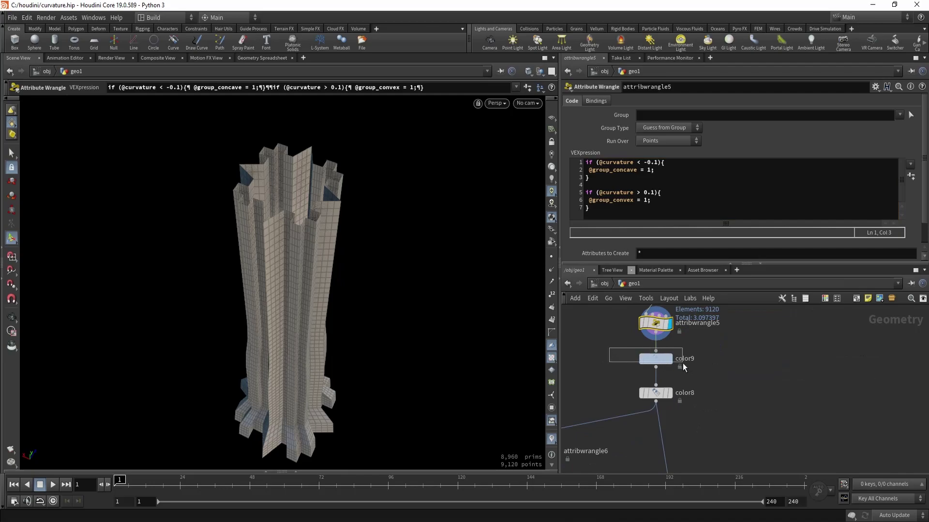
pyautogui.click(677, 359)
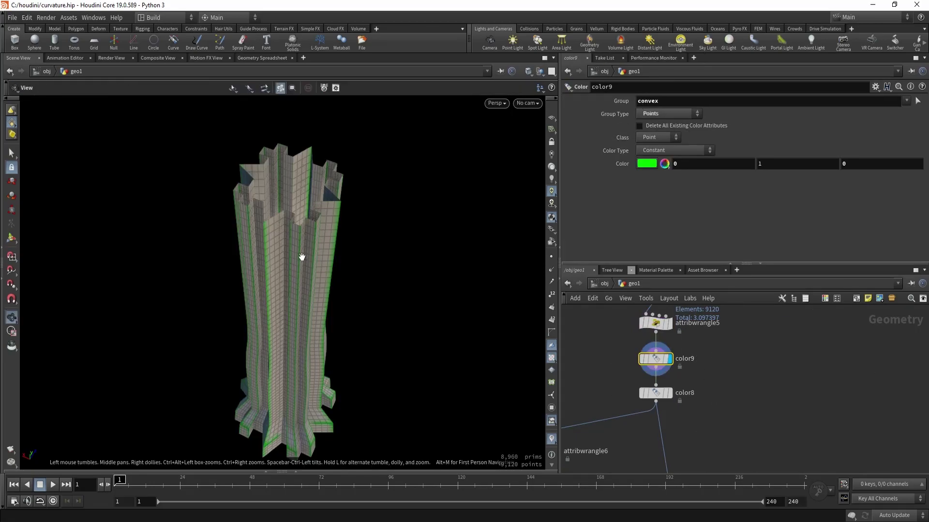
pyautogui.keyDown('alt'); pyautogui.moveTo(301, 257); pyautogui.dragTo(288, 189); pyautogui.keyUp('alt')
pyautogui.scroll(3, 364, 249)
pyautogui.press('Return')
pyautogui.press('Escape')
pyautogui.moveTo(302, 263); pyautogui.dragTo(309, 242)
pyautogui.press('Return')
# Display color8 and inspect the red colouring of the concave point group along the whole column.
pyautogui.click(669, 393)
pyautogui.press('Escape')
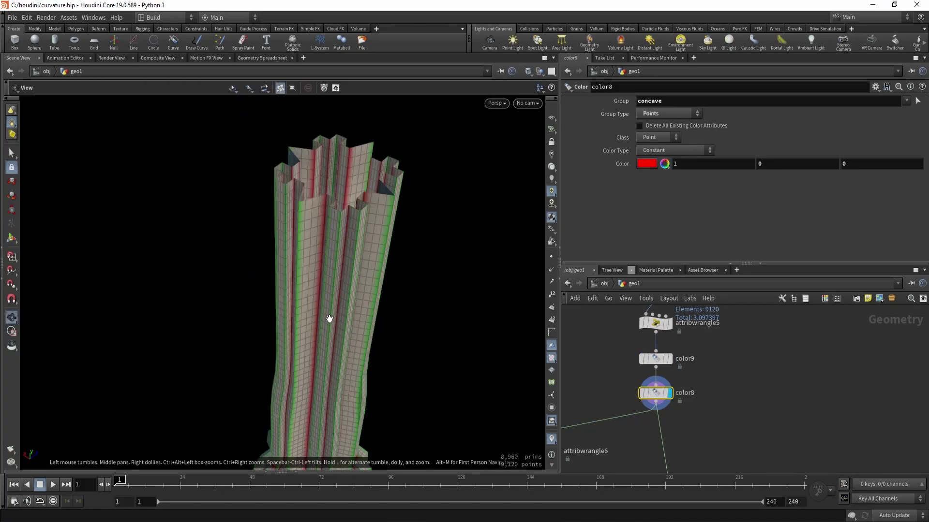
pyautogui.moveTo(336, 317); pyautogui.dragTo(318, 280)
pyautogui.scroll(-4, 807, 424)
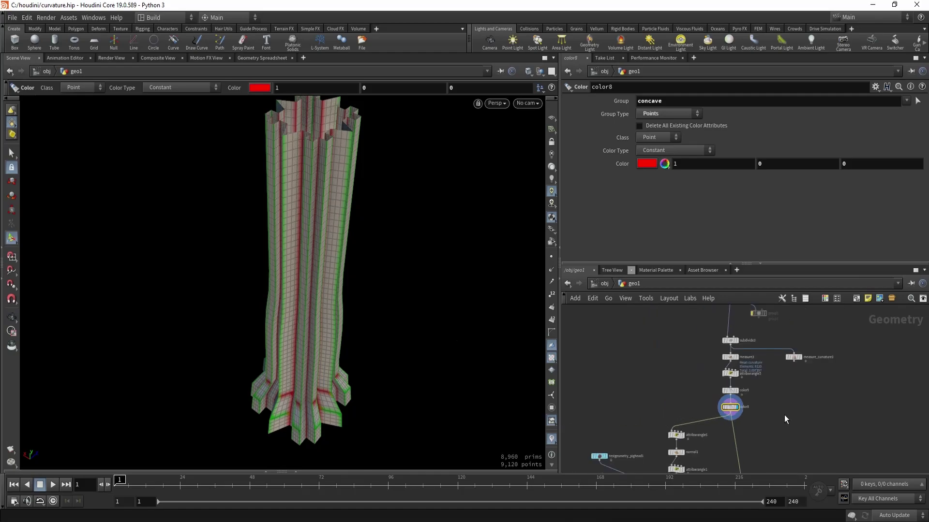
# Display the merge2 result, which combines the copytopoints1 geometry with the column.
pyautogui.moveTo(757, 455); pyautogui.dragTo(770, 369, button='middle')
pyautogui.scroll(1, 737, 390)
pyautogui.moveTo(772, 402); pyautogui.dragTo(715, 416)
pyautogui.press('r')
# Examine the geometry copied along the column's convex edges from several angles, from the upper rim to the base.
pyautogui.press('Escape')
pyautogui.moveTo(327, 147); pyautogui.dragTo(309, 228, button='middle')
pyautogui.moveTo(309, 227); pyautogui.dragTo(367, 262, button='right')
pyautogui.moveTo(367, 263); pyautogui.dragTo(371, 325)
pyautogui.press('space')
pyautogui.press('space')
pyautogui.moveTo(372, 326); pyautogui.dragTo(306, 261, button='middle')
pyautogui.scroll(-3, 307, 261)
pyautogui.moveTo(307, 261)
pyautogui.mouseDown()
pyautogui.moveTo(251, 253)
pyautogui.moveTo(271, 261)
pyautogui.moveTo(303, 216)
pyautogui.moveTo(319, 234)
pyautogui.moveTo(327, 201)
pyautogui.moveTo(350, 178)
pyautogui.moveTo(334, 154)
pyautogui.moveTo(305, 143)
pyautogui.moveTo(303, 248)
pyautogui.mouseUp()
pyautogui.scroll(4, 287, 235)
pyautogui.moveTo(302, 248); pyautogui.dragTo(253, 353, button='right')
pyautogui.moveTo(253, 354); pyautogui.dragTo(263, 239, button='middle')
pyautogui.moveTo(263, 238)
pyautogui.mouseDown()
pyautogui.moveTo(315, 342)
pyautogui.moveTo(340, 346)
pyautogui.moveTo(421, 326)
pyautogui.moveTo(291, 324)
pyautogui.moveTo(310, 342)
pyautogui.mouseUp()
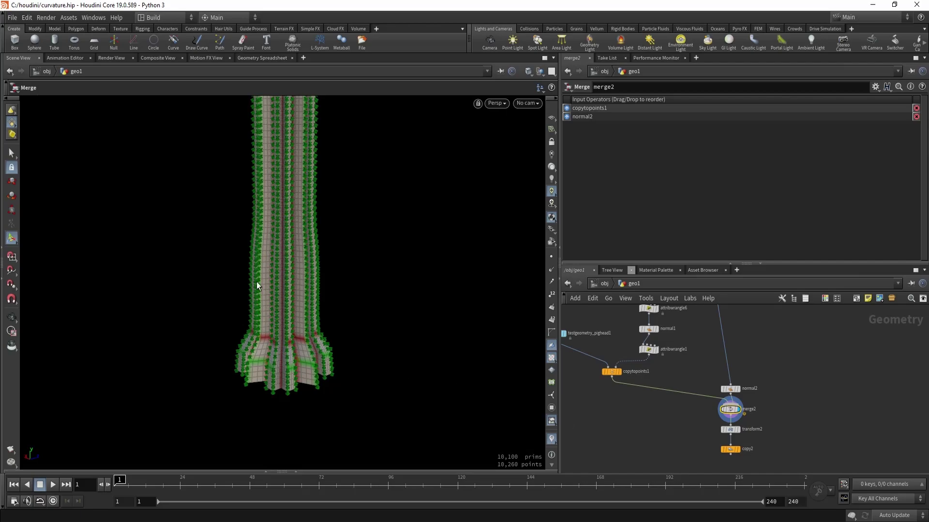
pyautogui.keyDown('alt'); pyautogui.moveTo(306, 283); pyautogui.dragTo(304, 363, button='middle'); pyautogui.keyUp('alt')
pyautogui.keyDown('alt'); pyautogui.moveTo(304, 362); pyautogui.dragTo(498, 203, button='right'); pyautogui.keyUp('alt')
# Return to subdivide3 in the network and display its subdivided column mesh.
pyautogui.scroll(-6, 676, 361)
pyautogui.scroll(5, 698, 359)
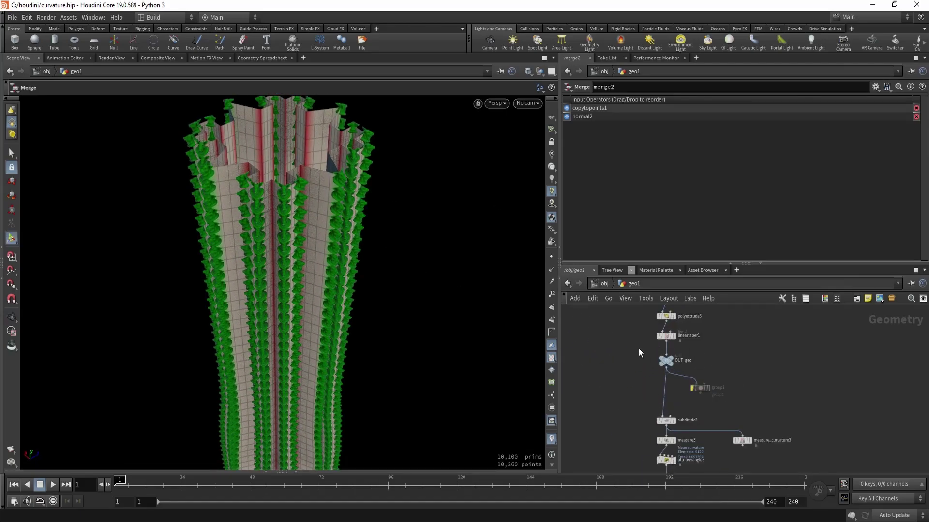
pyautogui.moveTo(637, 389); pyautogui.dragTo(639, 349, button='middle')
pyautogui.scroll(2, 641, 370)
pyautogui.click(696, 380)
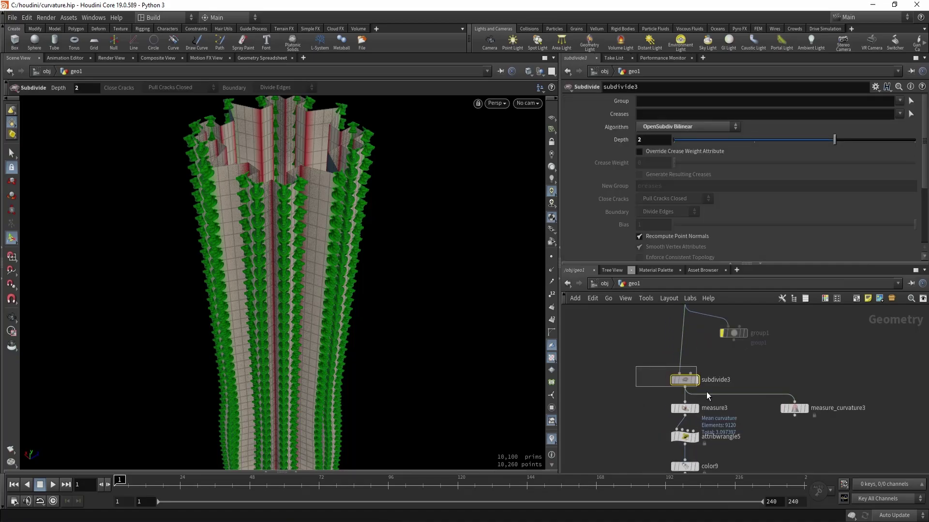
pyautogui.keyDown('alt'); pyautogui.moveTo(302, 240); pyautogui.dragTo(269, 251, button='right'); pyautogui.keyUp('alt')
pyautogui.keyDown('alt'); pyautogui.moveTo(269, 251); pyautogui.dragTo(338, 263); pyautogui.keyUp('alt')
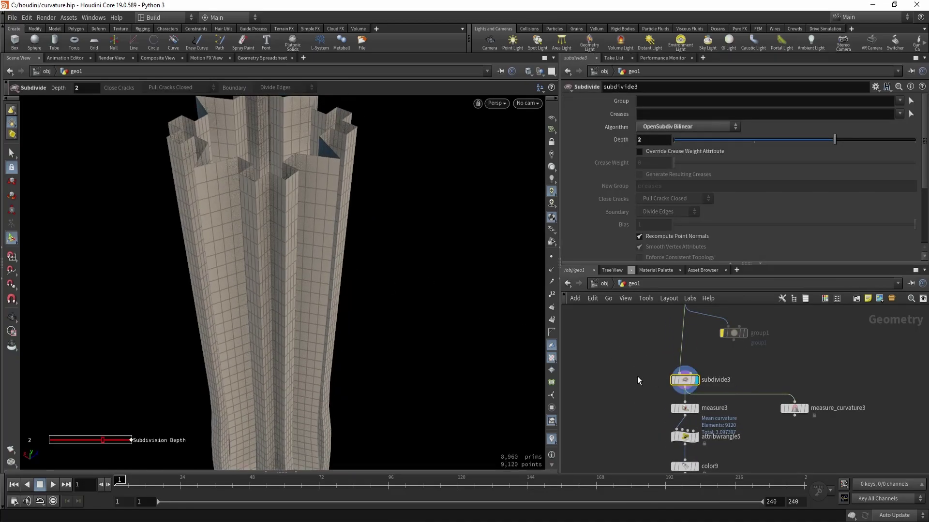
# Turn subdivide3 off to inspect the full column's original mesh and turn it back on.
pyautogui.press('b')
pyautogui.press('Escape')
pyautogui.scroll(-8, 261, 300)
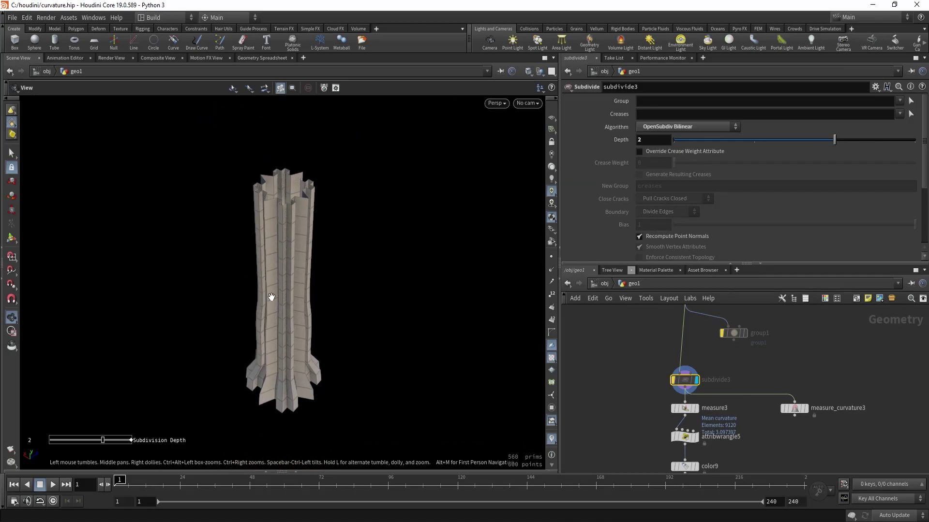
pyautogui.keyDown('alt'); pyautogui.moveTo(271, 297); pyautogui.dragTo(354, 273); pyautogui.keyUp('alt')
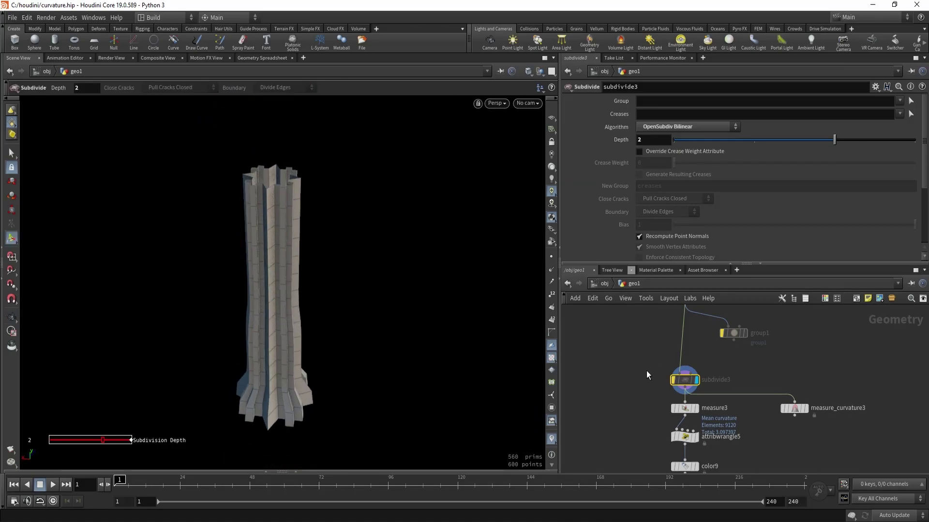
pyautogui.press('b')
# Display box3 from the separate box network, frame it in the viewport, and switch the viewport to headlight-only lighting.
pyautogui.moveTo(635, 373); pyautogui.dragTo(809, 375, button='middle')
pyautogui.scroll(-6, 655, 381)
pyautogui.scroll(-2, 809, 375)
pyautogui.scroll(6, 703, 348)
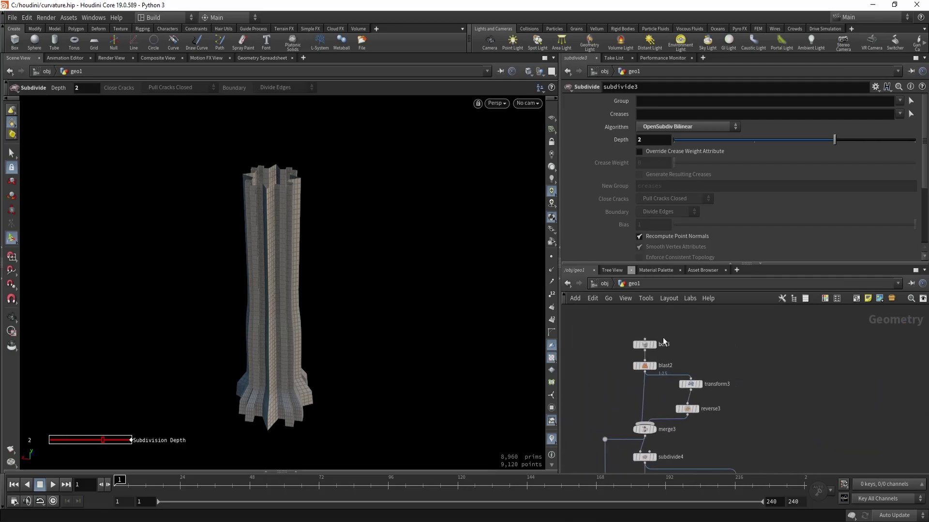
pyautogui.moveTo(622, 328); pyautogui.dragTo(676, 351)
pyautogui.press('r')
pyautogui.moveTo(591, 386); pyautogui.dragTo(610, 314, button='middle')
pyautogui.hotkey('space', 'g')
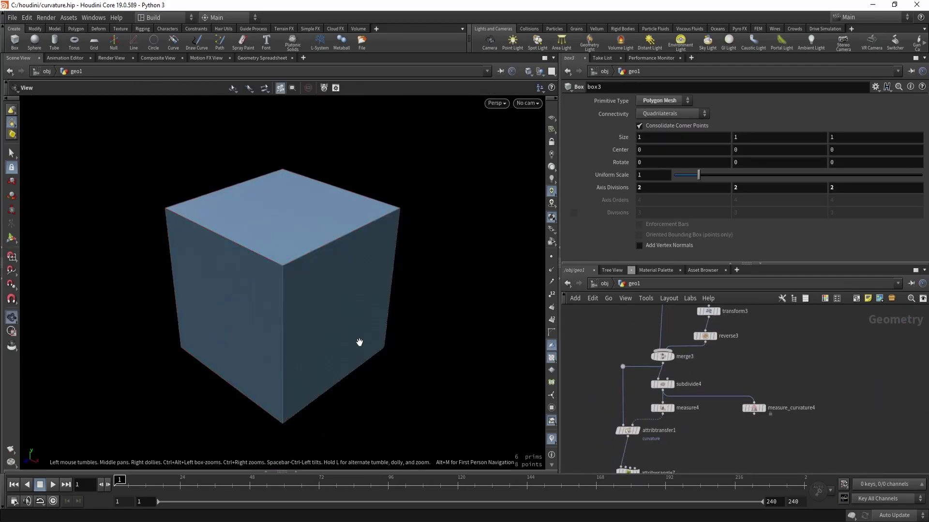
pyautogui.keyDown('alt'); pyautogui.moveTo(400, 342); pyautogui.dragTo(453, 323); pyautogui.keyUp('alt')
pyautogui.click(550, 154)
pyautogui.keyDown('alt'); pyautogui.moveTo(370, 234); pyautogui.dragTo(407, 255); pyautogui.keyUp('alt')
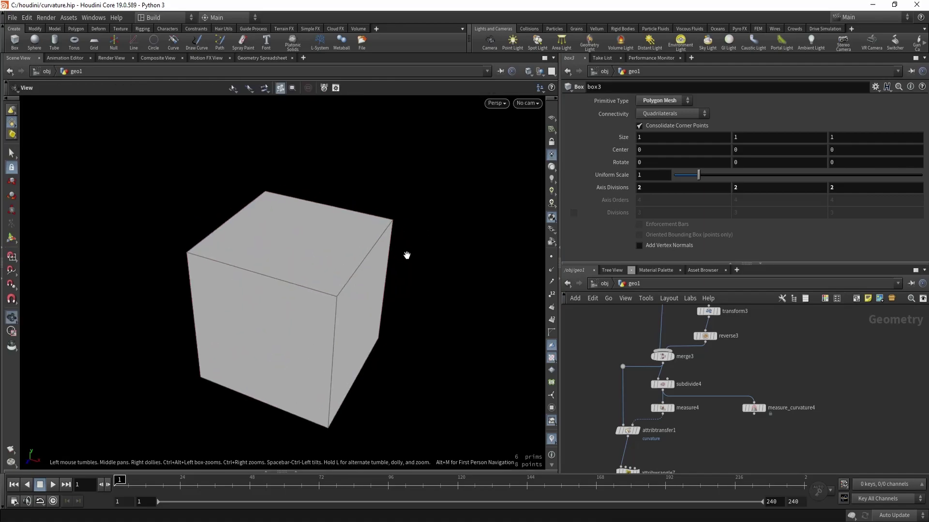
# Display merge3 and orbit around the two open box corners coming from blast2 and reverse3.
pyautogui.moveTo(631, 356); pyautogui.dragTo(674, 363)
pyautogui.press('r')
pyautogui.keyDown('alt'); pyautogui.moveTo(356, 272); pyautogui.dragTo(257, 293); pyautogui.keyUp('alt')
pyautogui.moveTo(322, 288); pyautogui.dragTo(256, 319)
pyautogui.scroll(2, 687, 387)
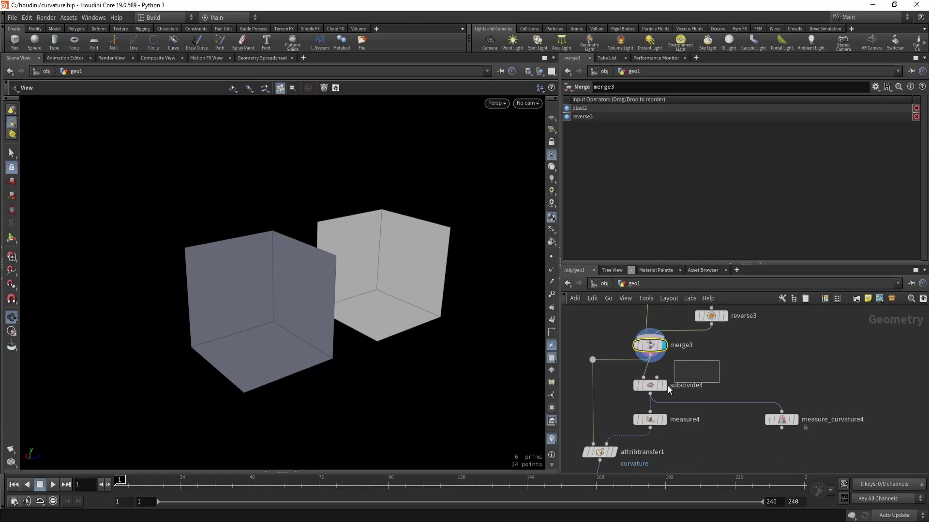
# Display subdivide4 and measure4 in turn to inspect the subdivided box corners and the mean curvature measurement.
pyautogui.click(647, 387)
pyautogui.click(662, 385)
pyautogui.moveTo(271, 282); pyautogui.dragTo(299, 264)
pyautogui.click(649, 419)
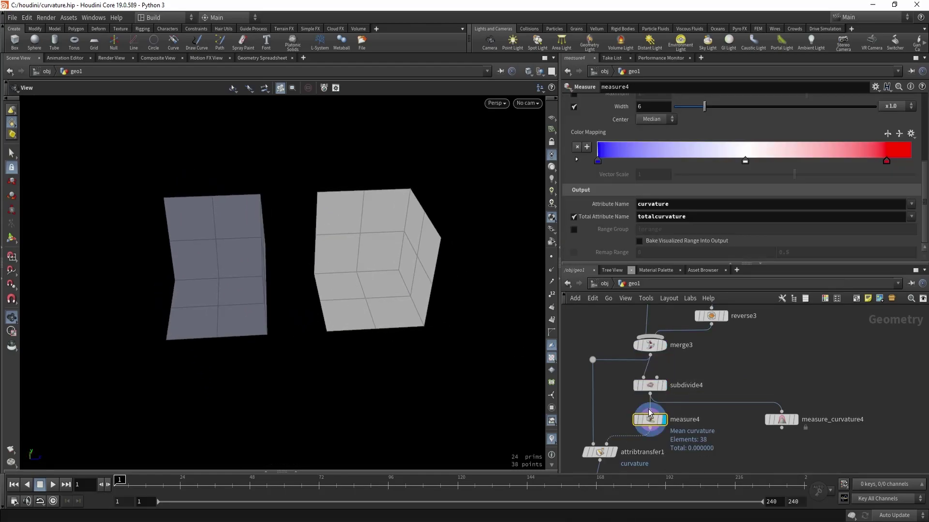
pyautogui.moveTo(394, 284); pyautogui.dragTo(530, 342)
pyautogui.moveTo(576, 442); pyautogui.dragTo(596, 401, button='middle')
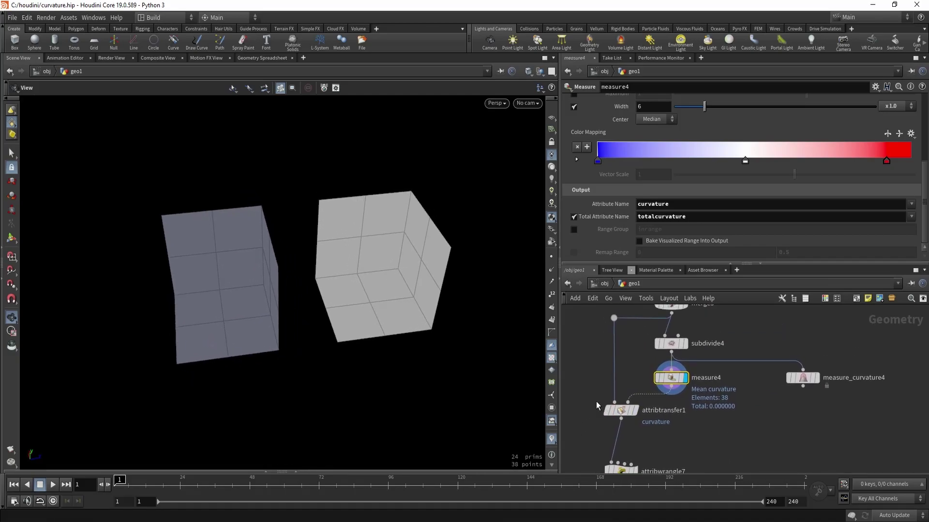
# Display attribtransfer1 and review its curvature point attribute setting and its transfer conditions.
pyautogui.click(634, 411)
pyautogui.moveTo(315, 290); pyautogui.dragTo(408, 275)
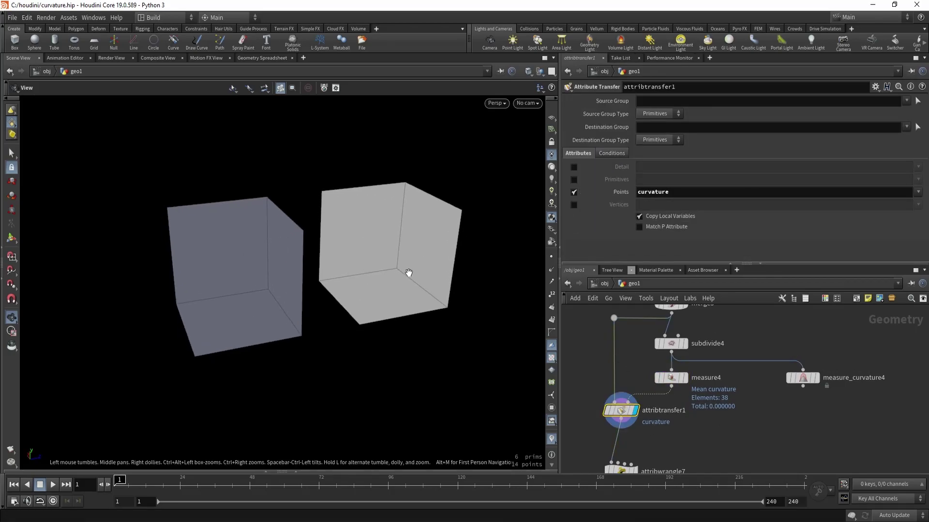
pyautogui.moveTo(594, 383); pyautogui.dragTo(625, 382, button='middle')
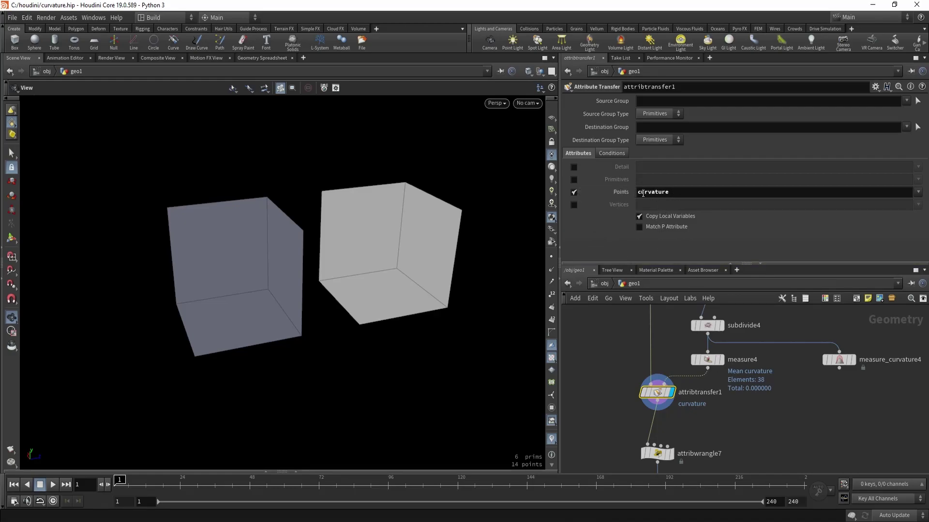
pyautogui.click(617, 153)
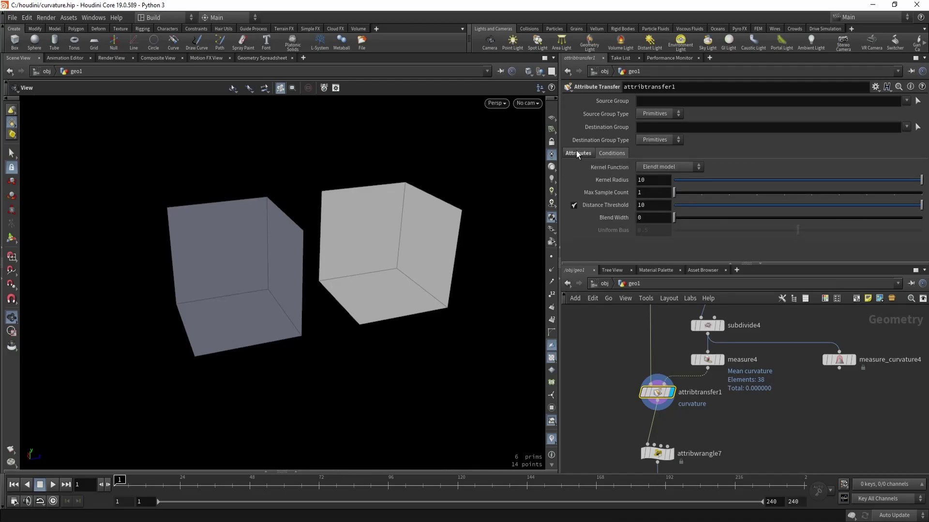
pyautogui.click(577, 153)
pyautogui.click(614, 154)
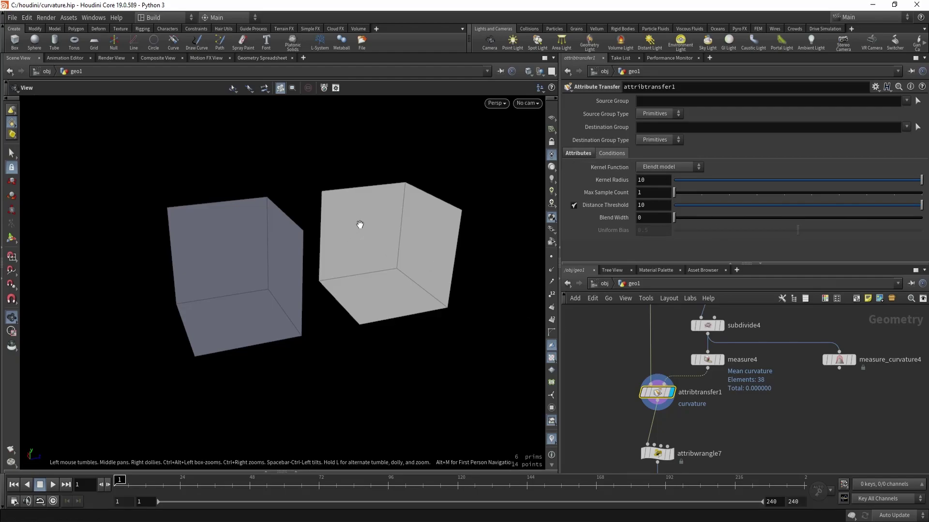
pyautogui.moveTo(374, 224); pyautogui.dragTo(378, 228)
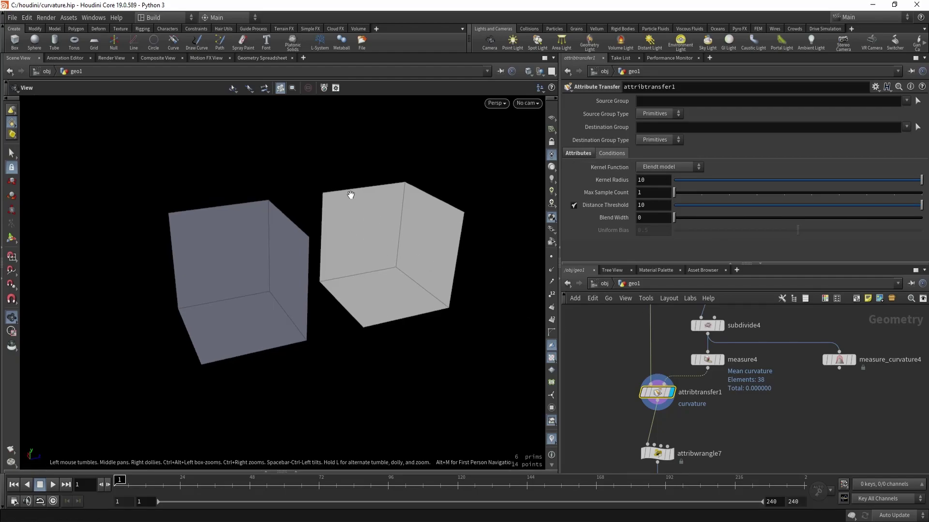
# Orbit around the two unsubdivided box corners and review which point attribute attribtransfer1 transfers.
pyautogui.moveTo(352, 193); pyautogui.dragTo(319, 247)
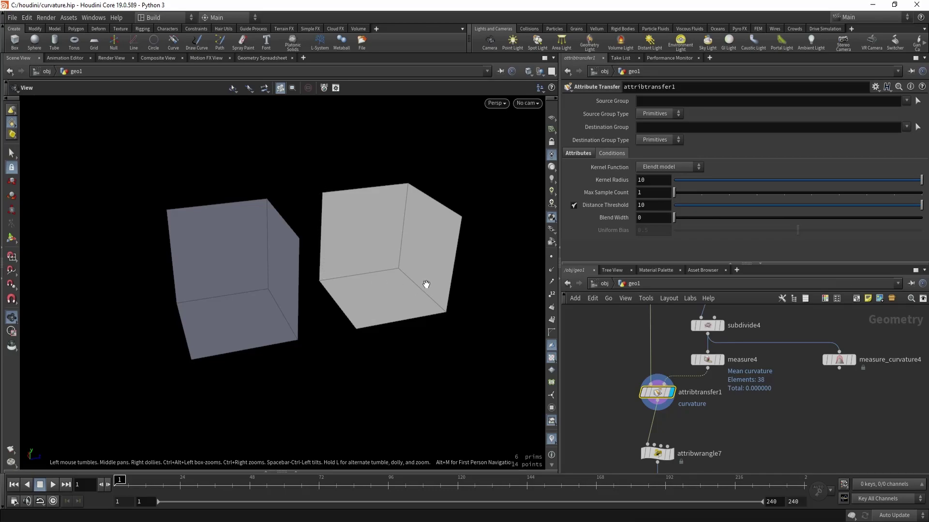
pyautogui.moveTo(382, 264); pyautogui.dragTo(377, 270)
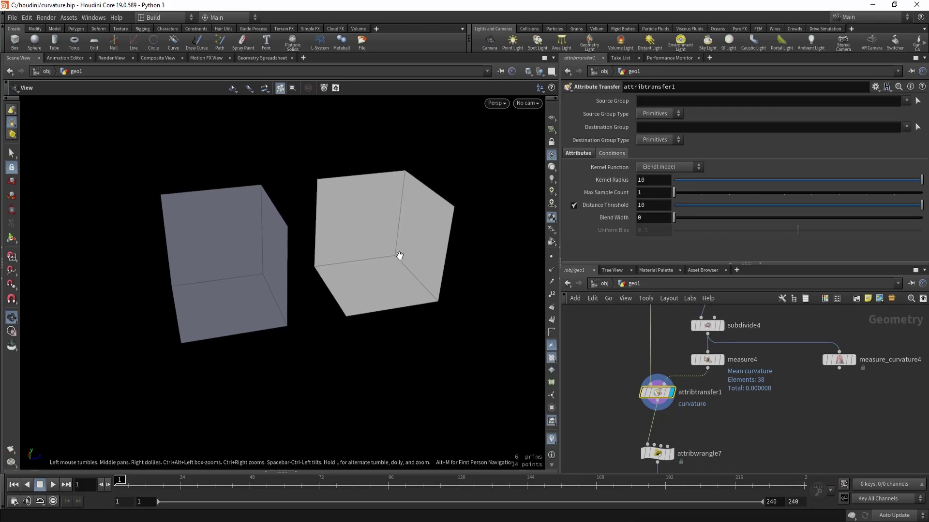
pyautogui.click(578, 152)
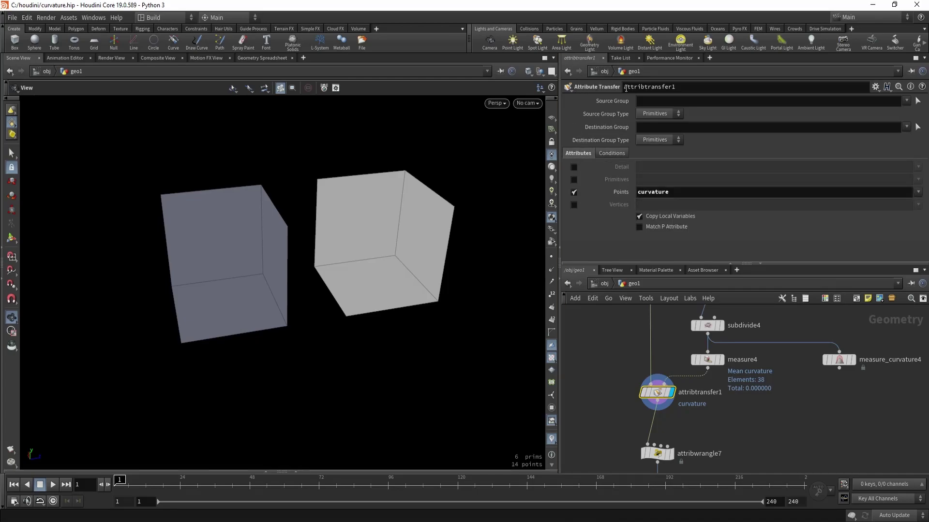
# Display attribwrangle7, color11 and color10 in turn to inspect the concave and convex grouping and colouring on the original box corners.
pyautogui.moveTo(596, 426); pyautogui.dragTo(602, 364, button='middle')
pyautogui.click(697, 396)
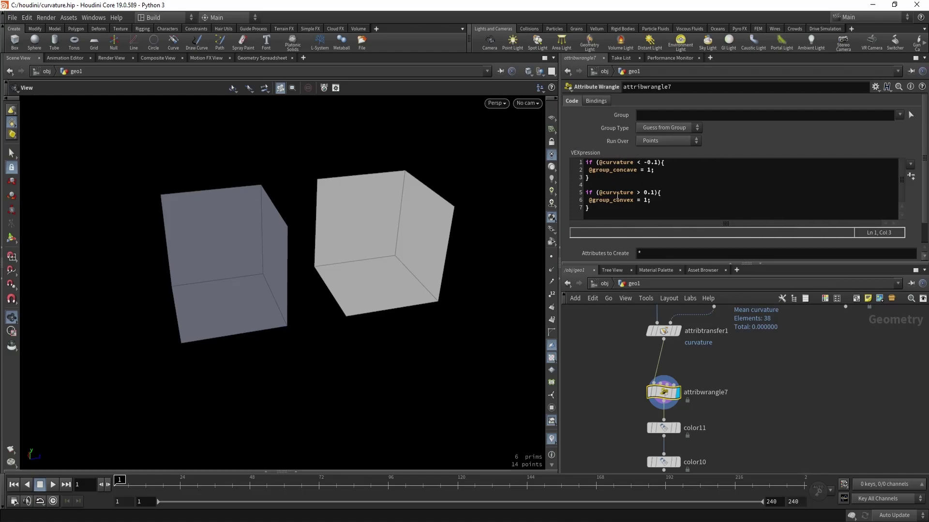
pyautogui.moveTo(623, 410); pyautogui.dragTo(624, 350, button='middle')
pyautogui.click(665, 366)
pyautogui.press('r')
pyautogui.click(665, 401)
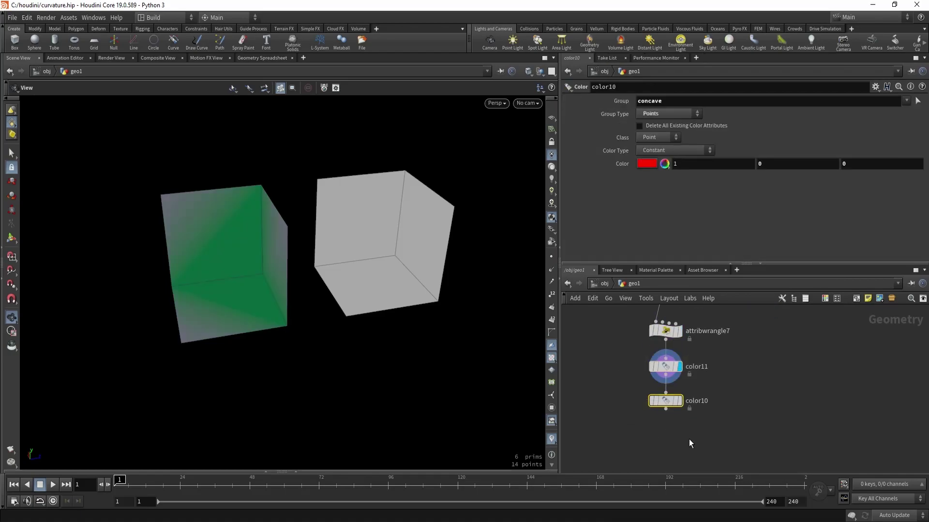
pyautogui.press('r')
pyautogui.moveTo(390, 257)
pyautogui.mouseDown()
pyautogui.moveTo(405, 289)
pyautogui.moveTo(394, 266)
pyautogui.mouseUp()
# Display color7 in the neighbouring network and orbit around the coloured, subdivided box corners for comparison.
pyautogui.scroll(-3, 720, 389)
pyautogui.moveTo(757, 372); pyautogui.dragTo(787, 417, button='middle')
pyautogui.moveTo(620, 408); pyautogui.dragTo(738, 401, button='middle')
pyautogui.click(617, 422)
pyautogui.click(627, 422)
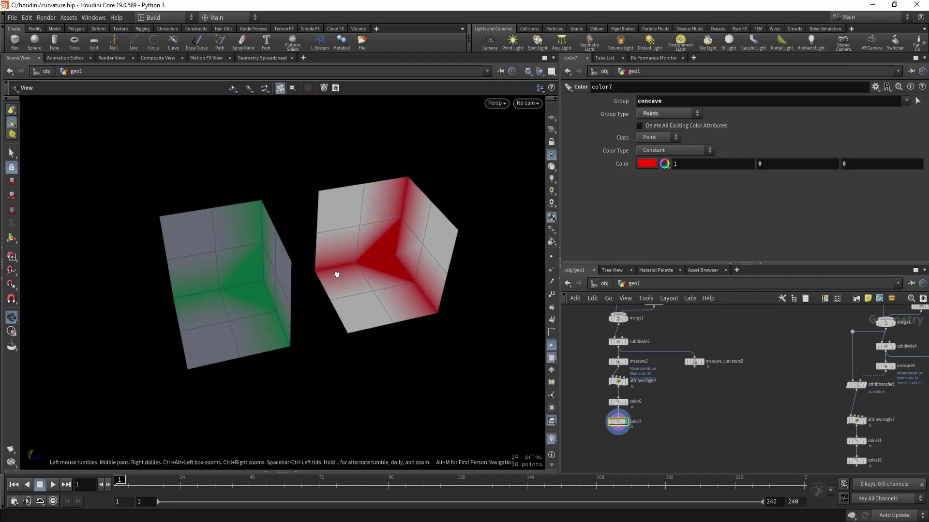
pyautogui.moveTo(337, 274); pyautogui.dragTo(294, 270)
# Display color10 again and orbit around the original box corners to examine the transferred curvature colouring.
pyautogui.moveTo(780, 441); pyautogui.dragTo(734, 395, button='middle')
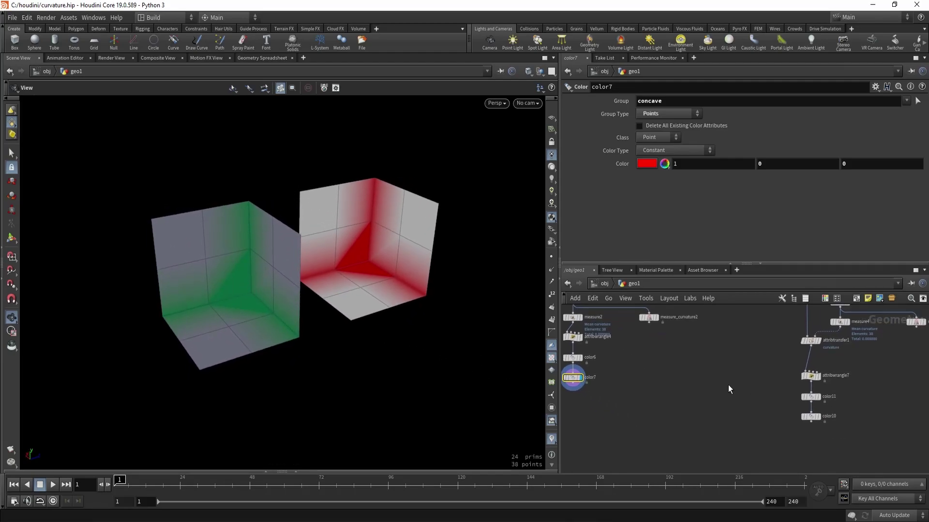
pyautogui.press('r')
pyautogui.click(810, 416)
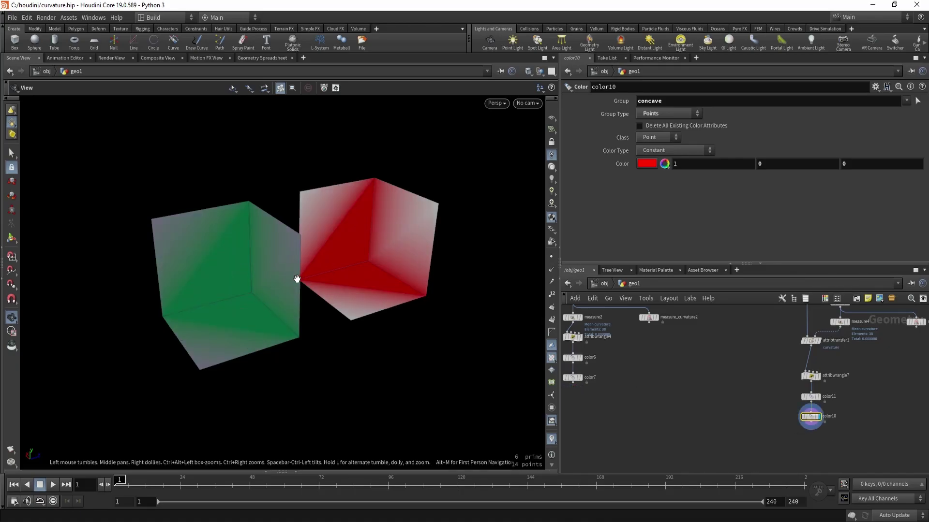
pyautogui.moveTo(296, 281); pyautogui.dragTo(379, 253)
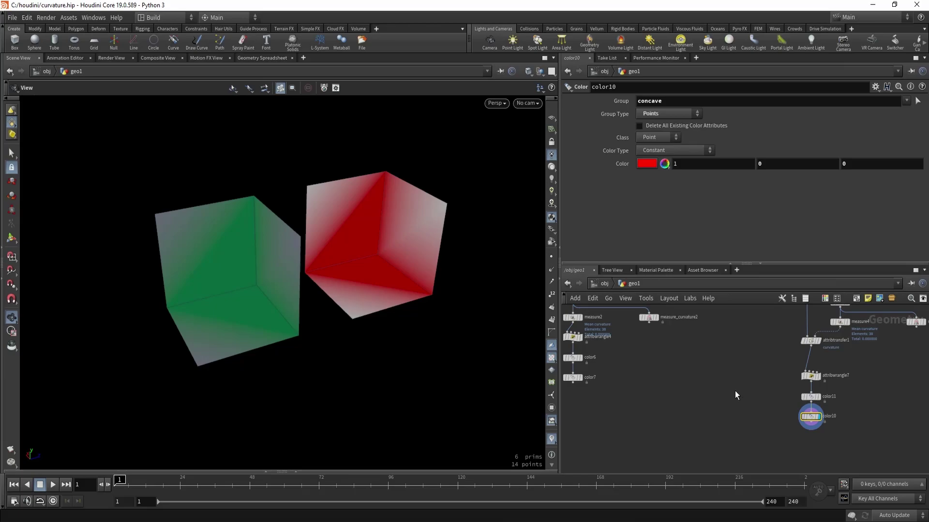
pyautogui.scroll(-3, 721, 394)
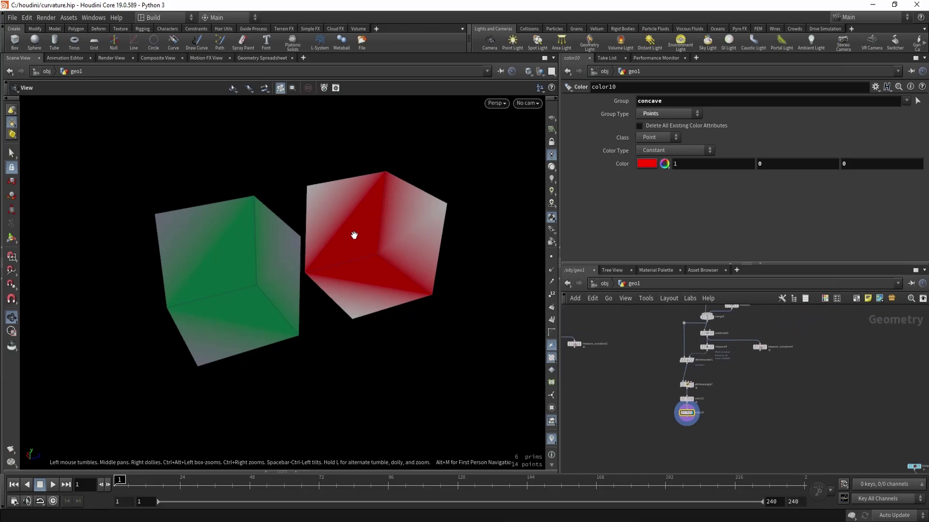
pyautogui.moveTo(354, 235); pyautogui.dragTo(371, 264)
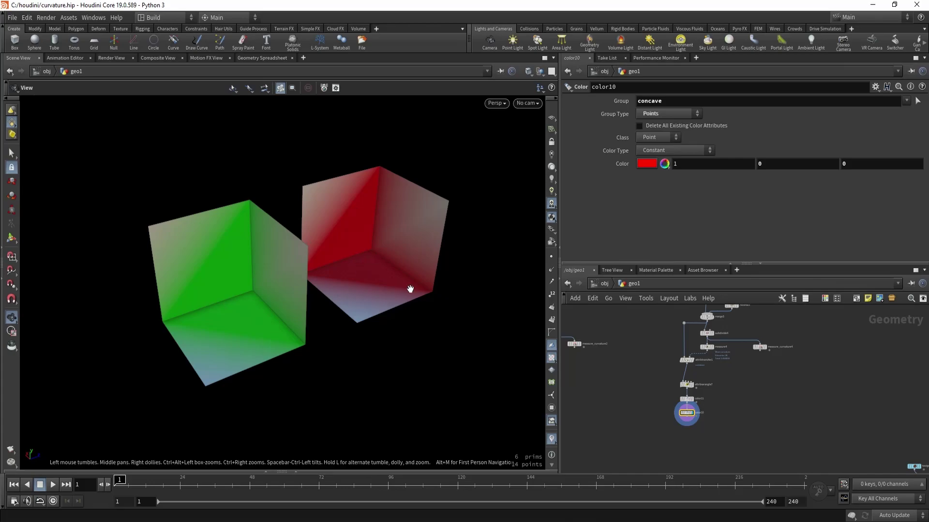